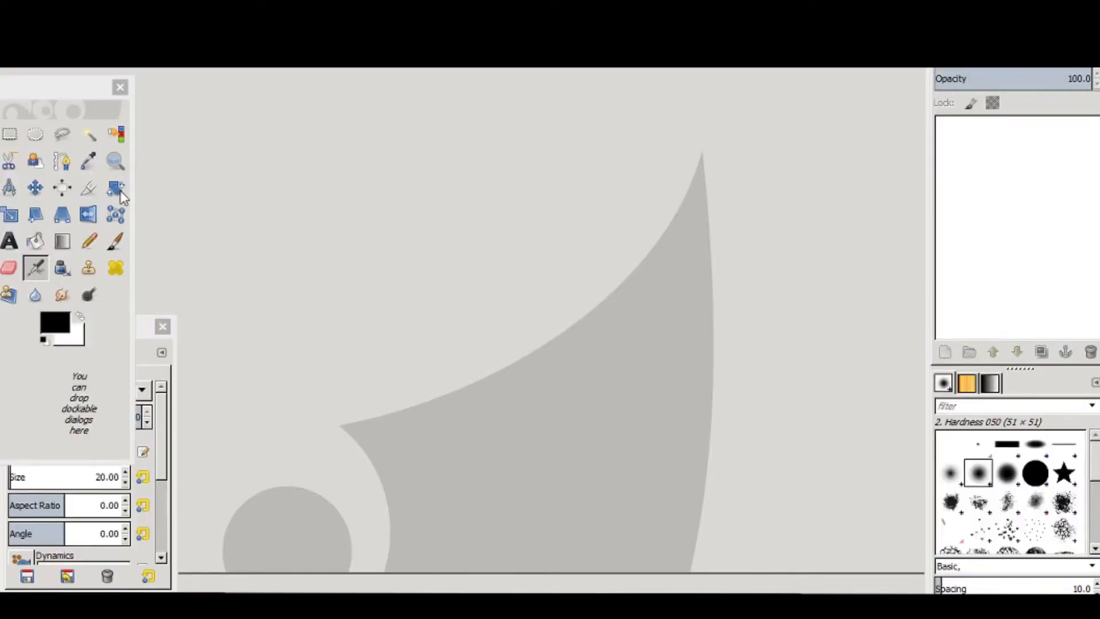
- Create a new image 1280 pixels wide and 720 pixels high
left_click(3, 41)
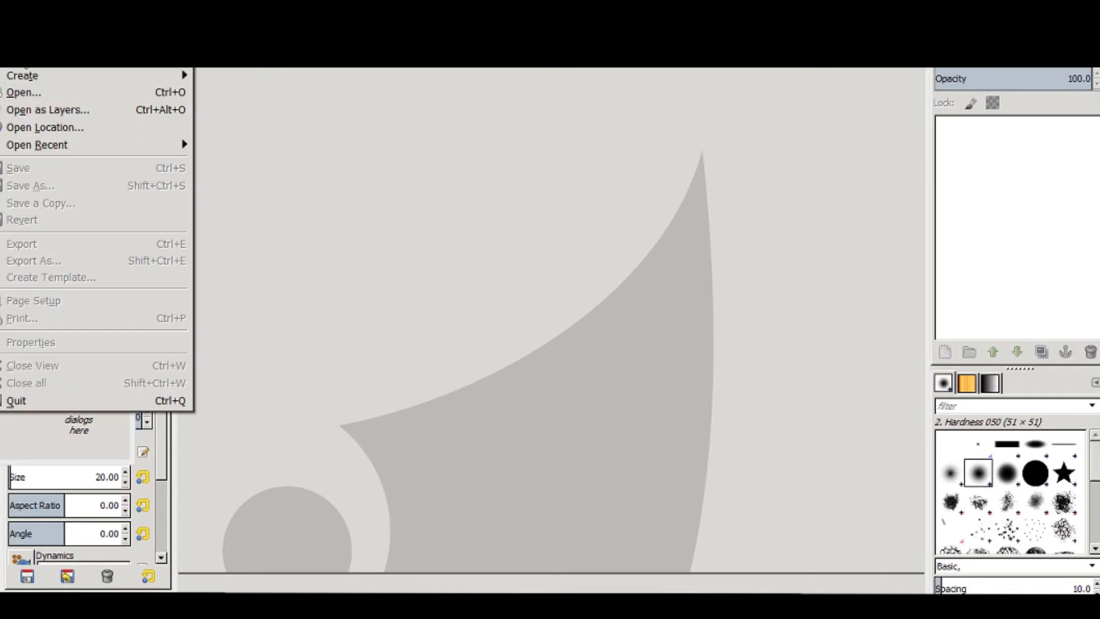
left_click(21, 55)
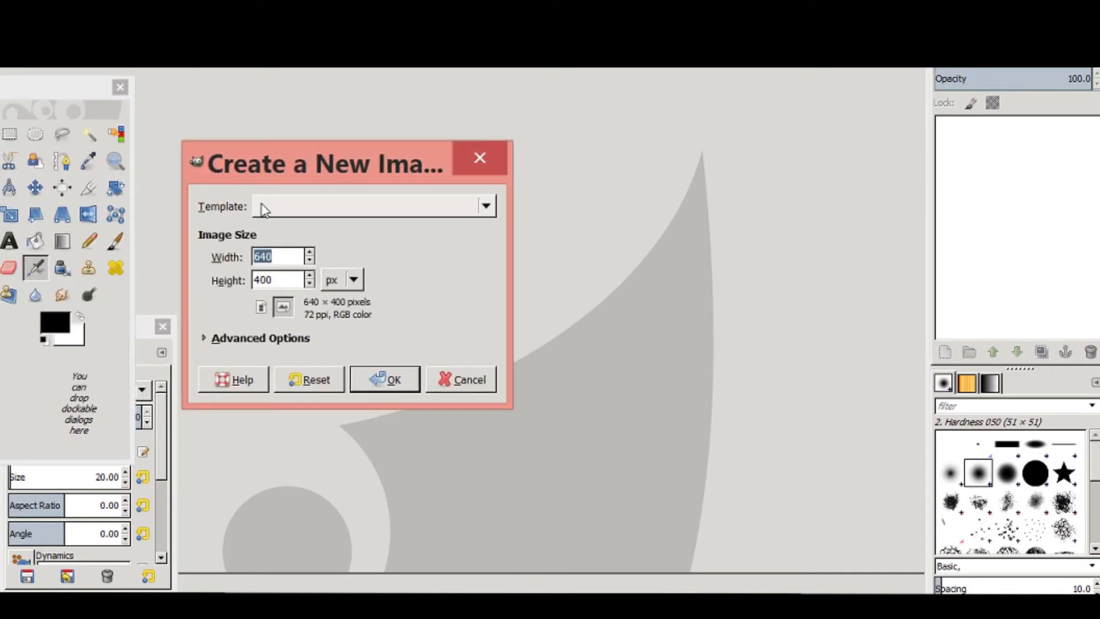
key("BackSpace")
key("Tab")
key("BackSpace")
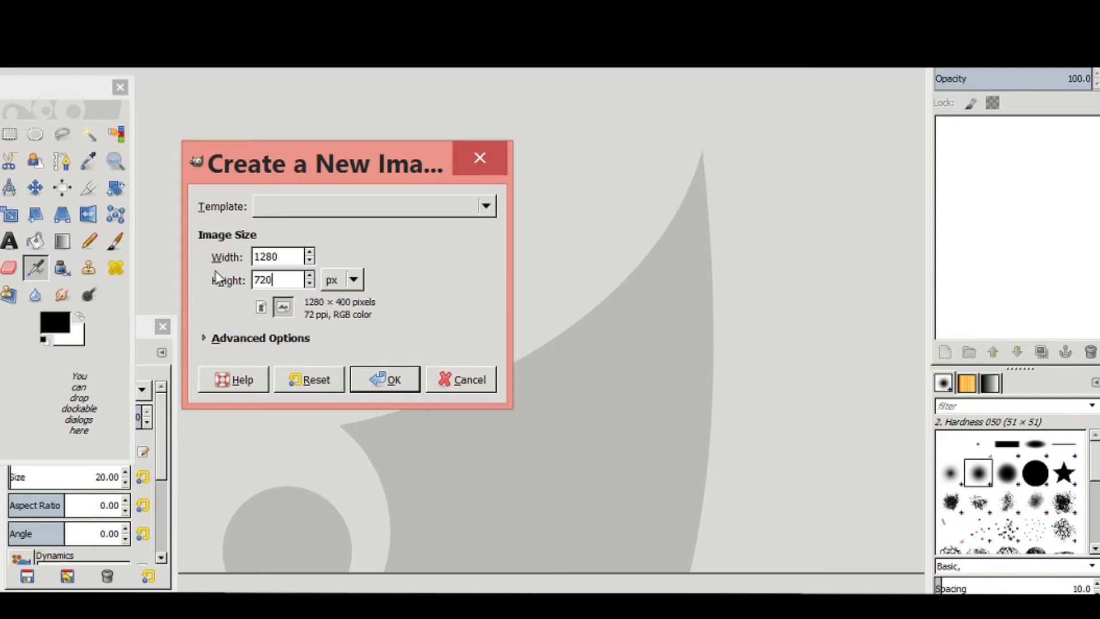
key("Return")
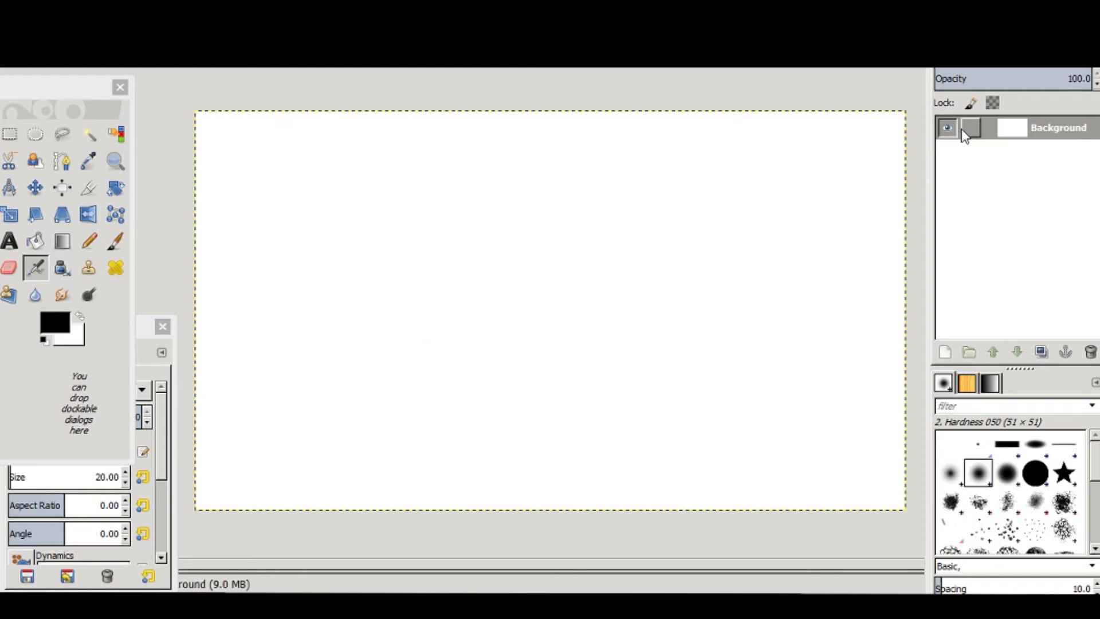
- Add an alpha channel to the Background layer
left_click(1038, 137)
right_click(1052, 139)
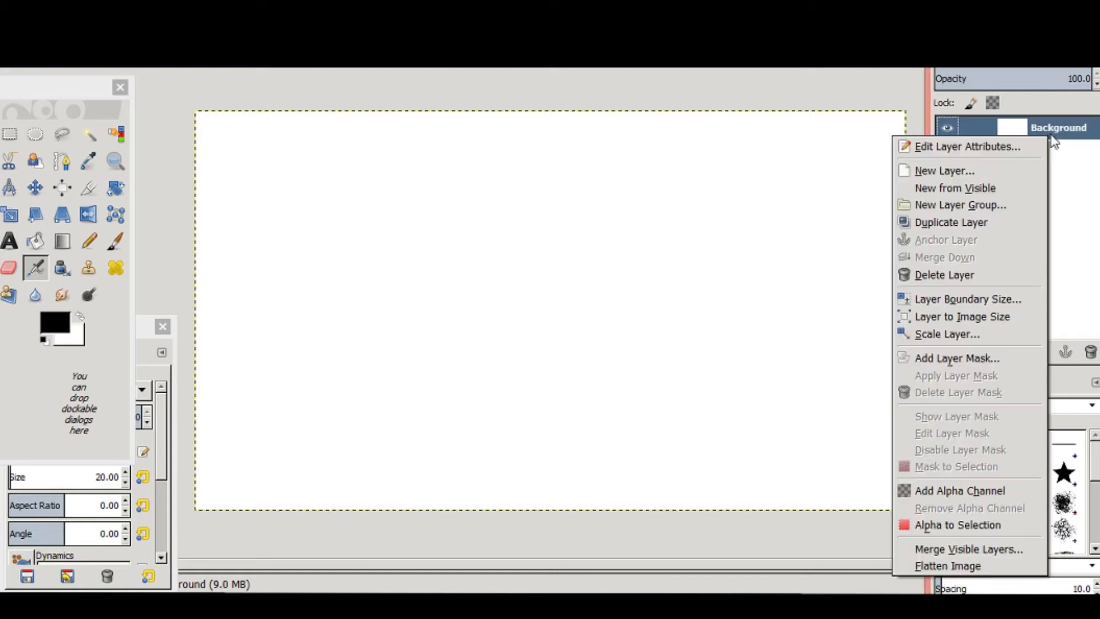
left_click(941, 493)
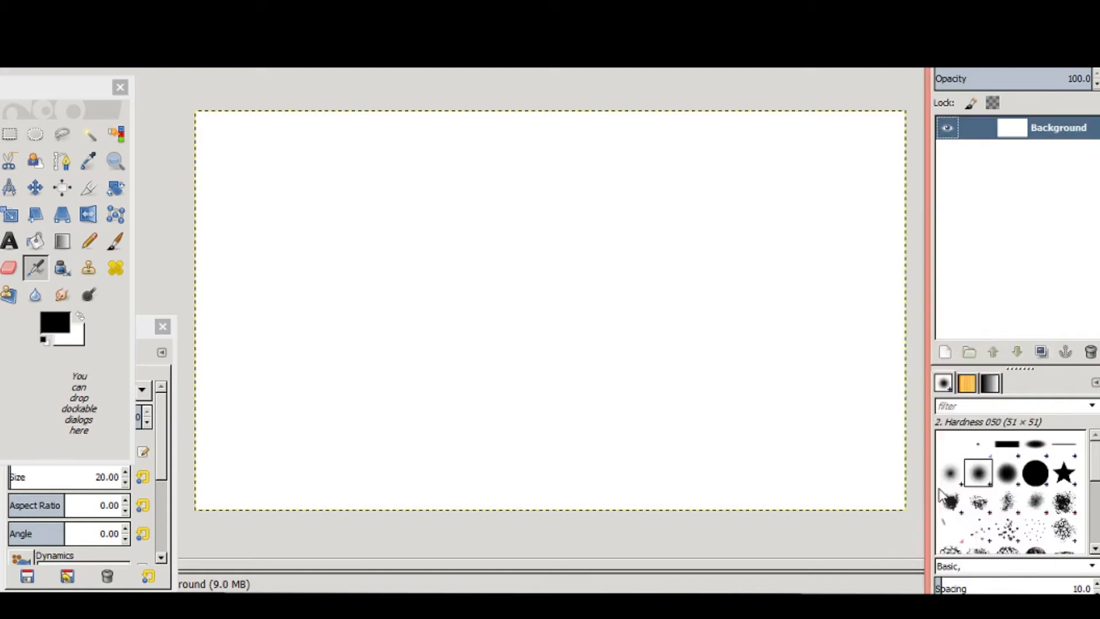
- Erase the entire white canvas to transparency using the Eraser with the Hardness 100 brush at size 679.34
left_click(4, 268)
left_click(143, 328)
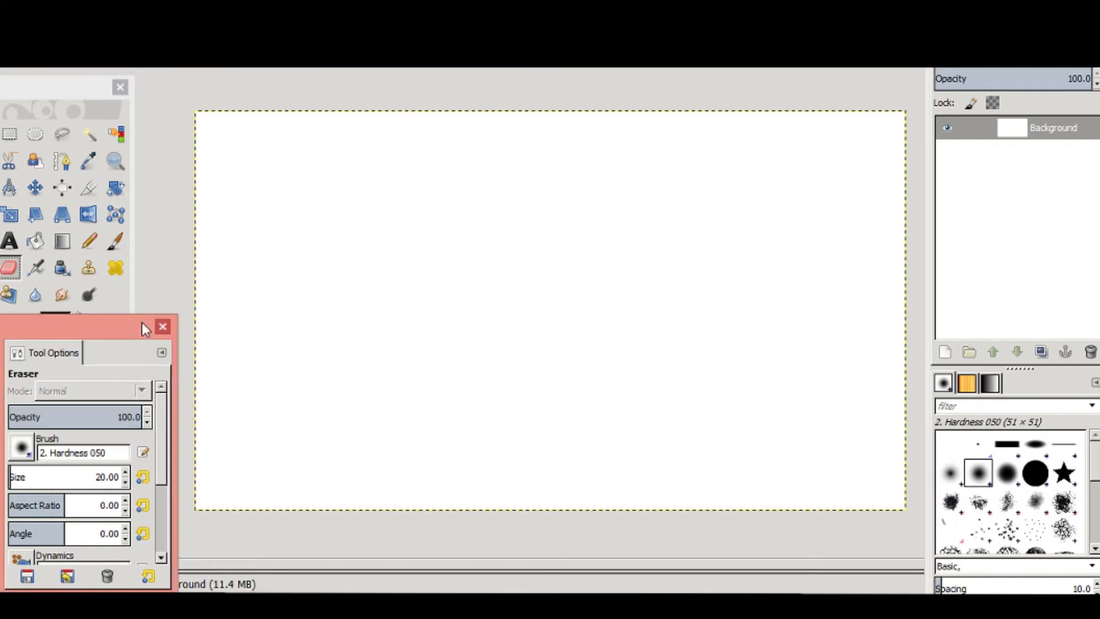
left_click(21, 447)
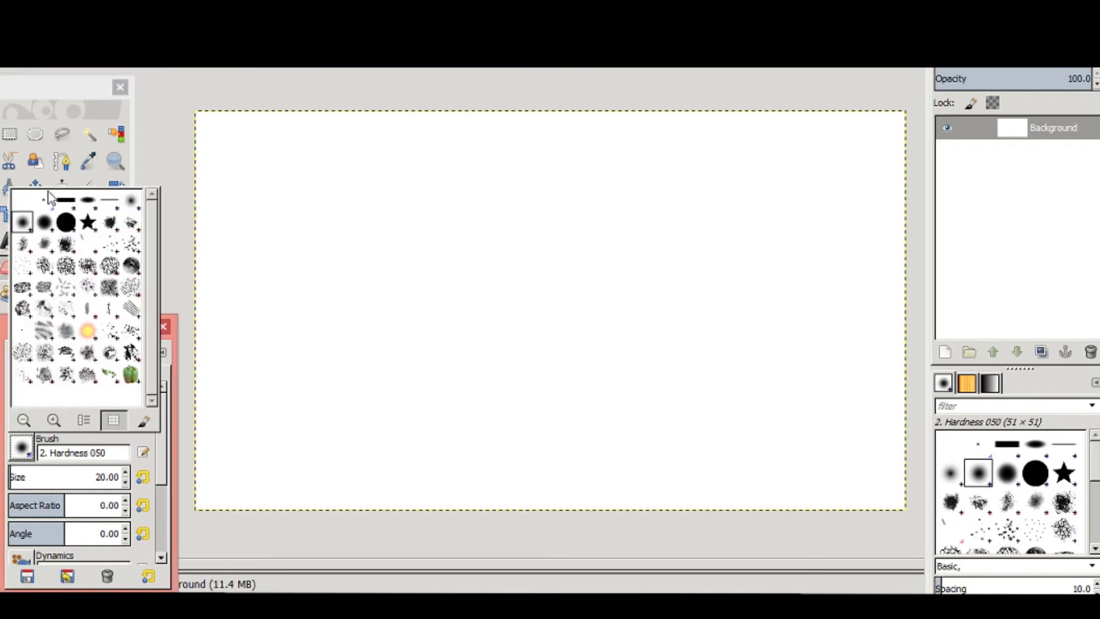
left_click(65, 221)
mouse_move(40, 478)
left_mouse_down()
mouse_move(196, 491)
mouse_move(216, 503)
left_mouse_up()
mouse_move(74, 479)
left_mouse_down()
mouse_move(57, 477)
mouse_move(618, 503)
left_mouse_up()
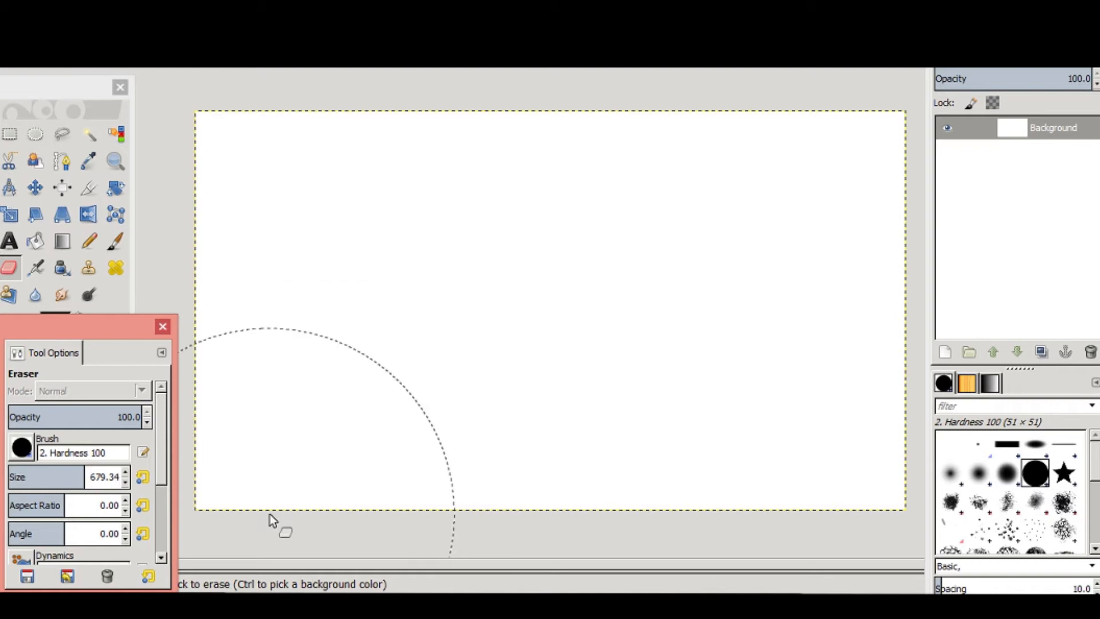
mouse_move(270, 513)
left_mouse_down()
mouse_move(253, 90)
mouse_move(368, 96)
mouse_move(504, 288)
mouse_move(895, 312)
mouse_move(570, 381)
mouse_move(349, 453)
mouse_move(698, 259)
mouse_move(658, 116)
mouse_move(320, 389)
mouse_move(286, 443)
mouse_move(519, 370)
mouse_move(525, 349)
mouse_move(607, 292)
left_mouse_up()
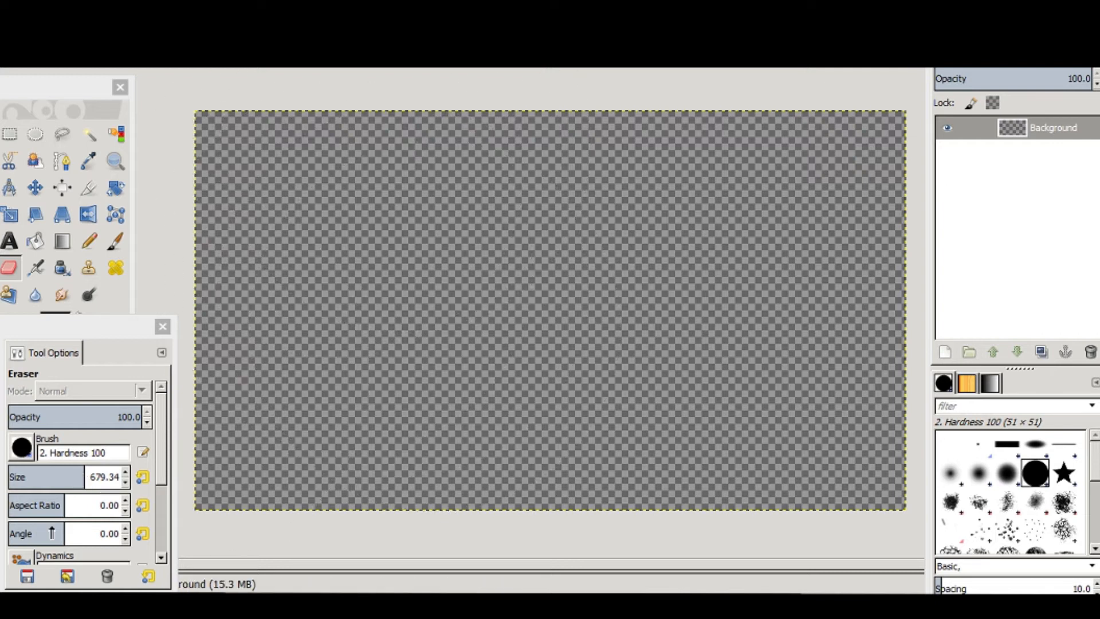
- Reduce the brush size to 326.60
left_click_drag(62, 477, 27, 476)
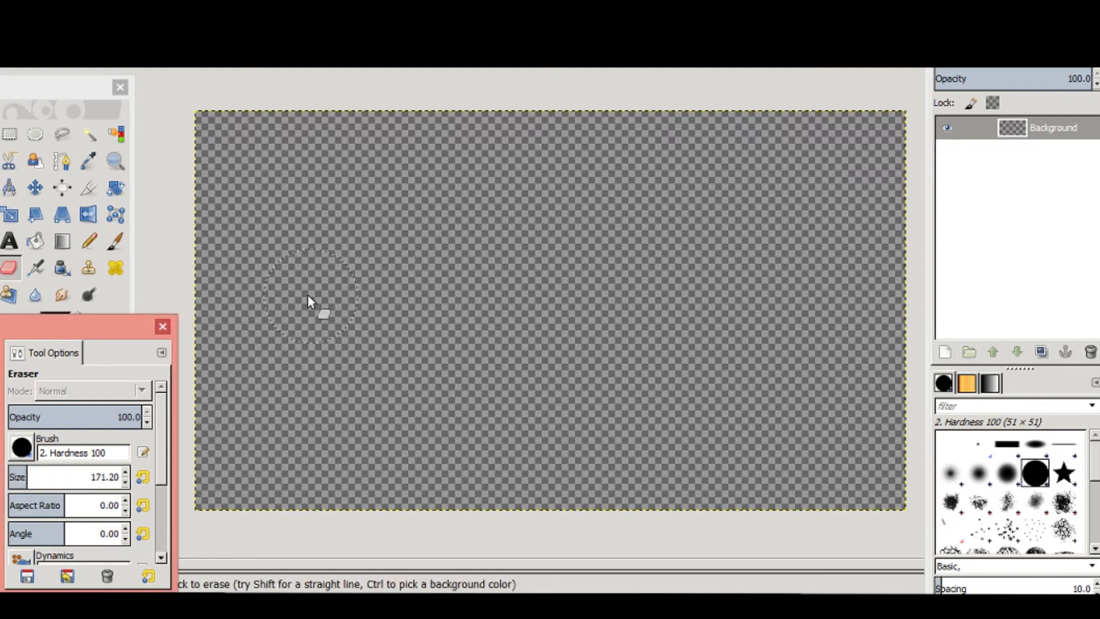
left_click(41, 478)
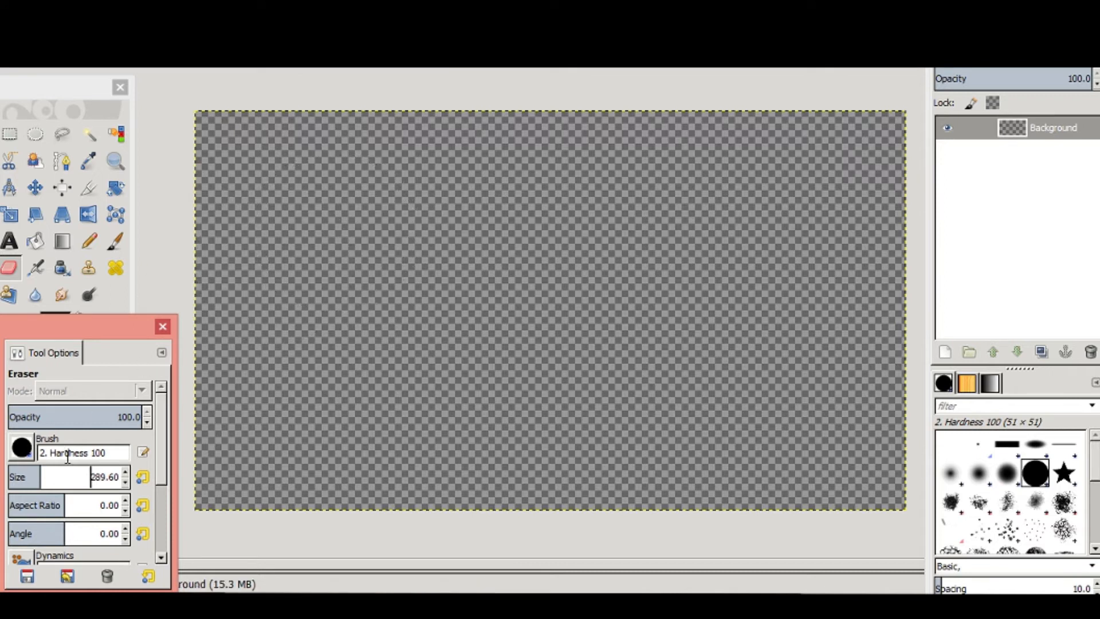
left_click(45, 476)
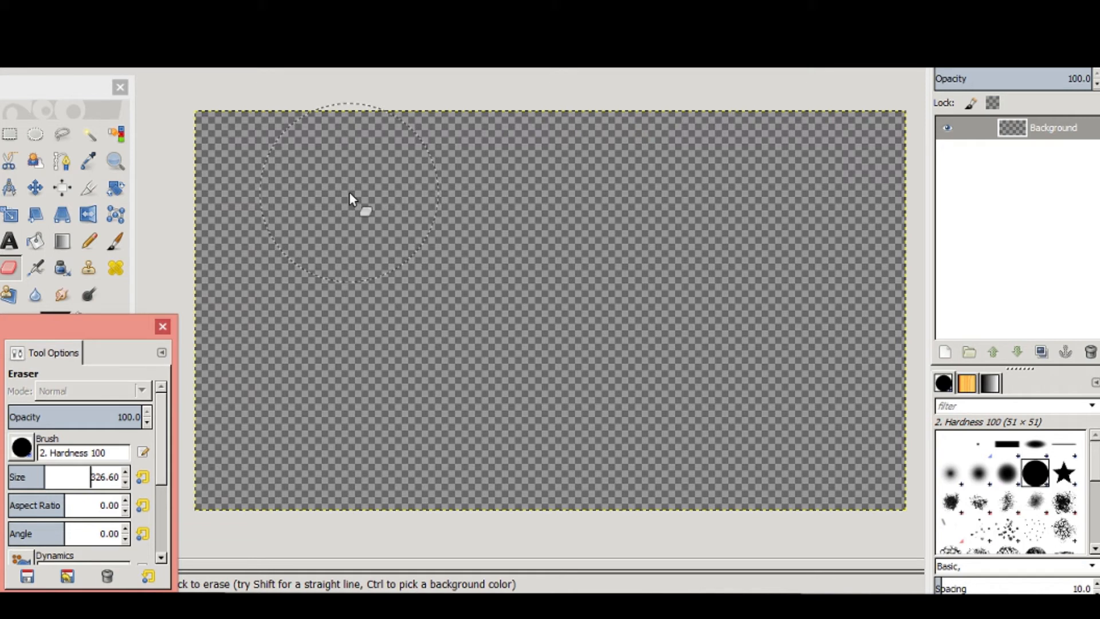
left_click(72, 90)
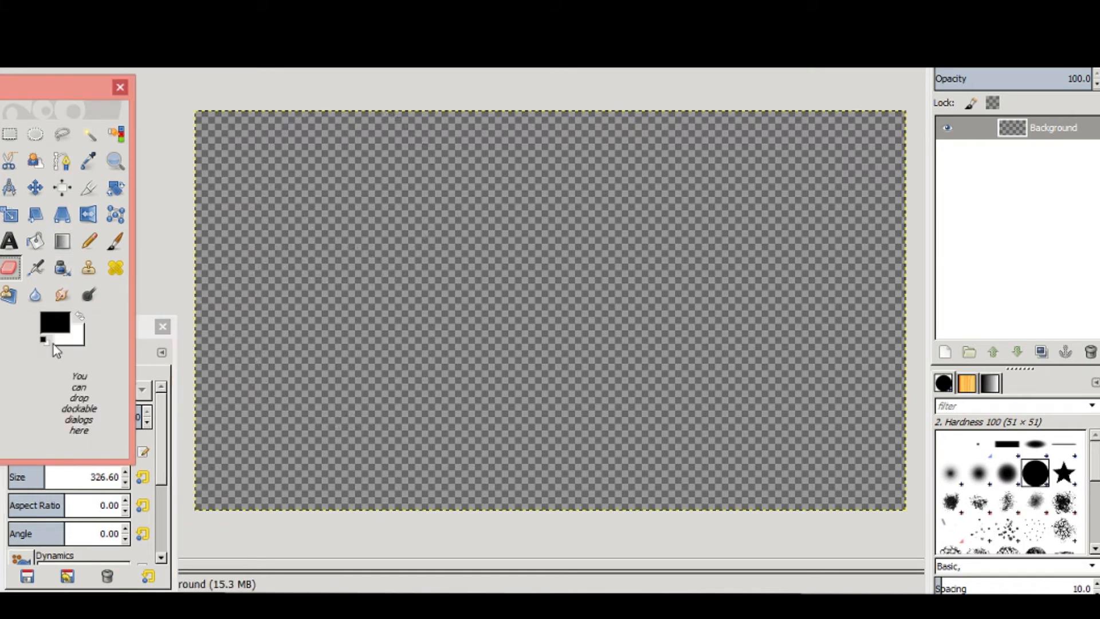
- Airbrush a full-height vertical band along the canvas's left edge in foreground colour 1bdaf6
left_click(36, 267)
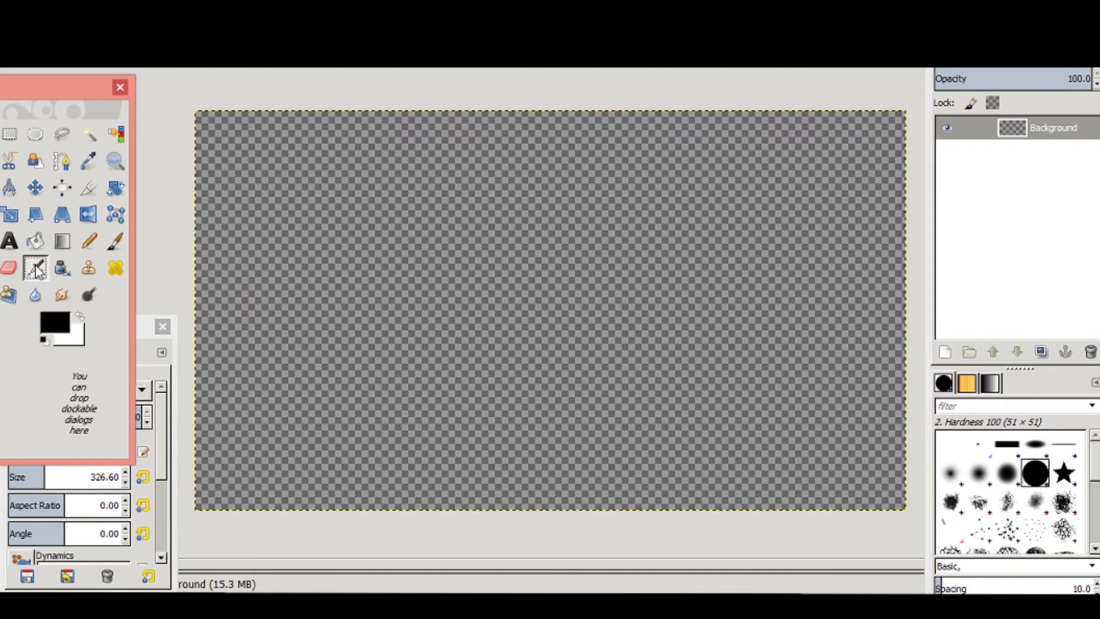
left_click(59, 326)
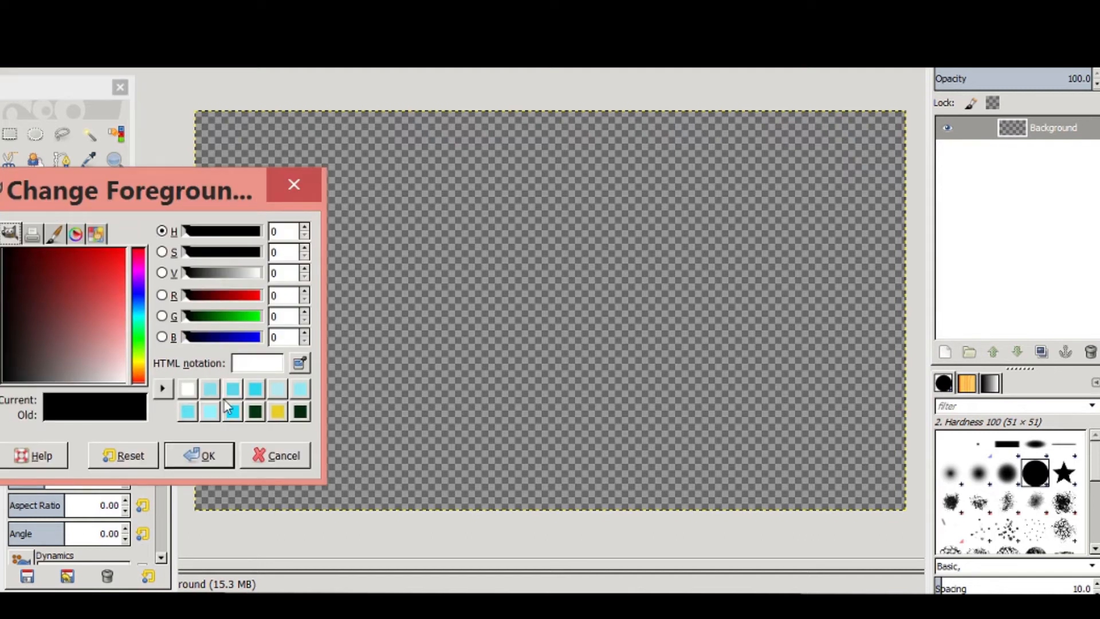
left_click(233, 411)
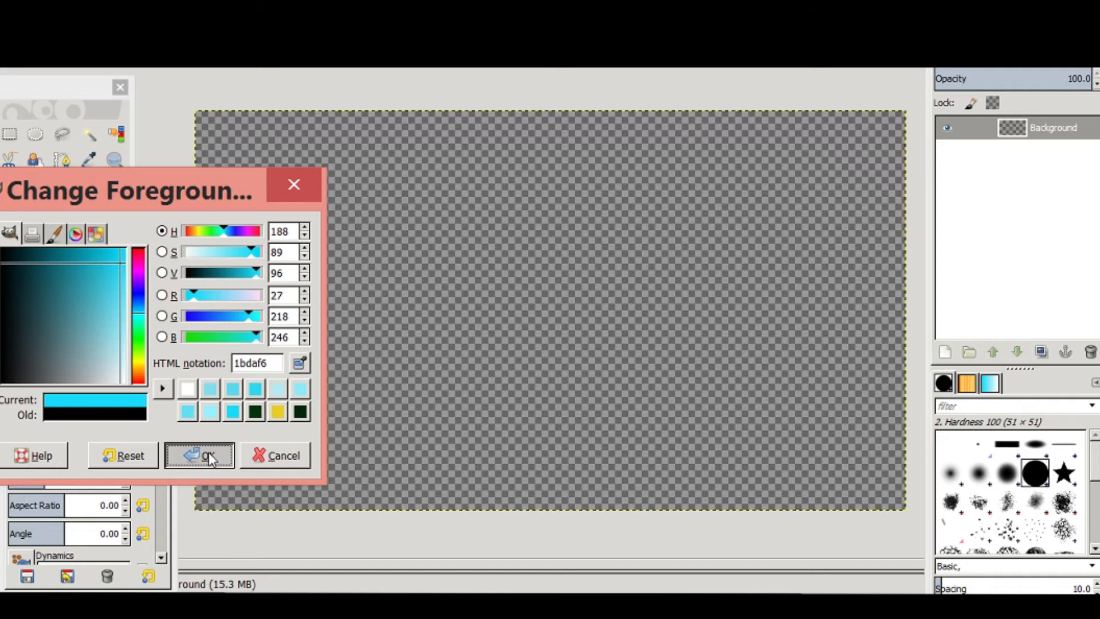
left_click(209, 452)
mouse_move(235, 116)
left_mouse_down()
mouse_move(248, 279)
mouse_move(240, 493)
mouse_move(231, 102)
mouse_move(256, 495)
mouse_move(262, 260)
mouse_move(245, 79)
mouse_move(235, 275)
mouse_move(256, 501)
mouse_move(238, 71)
left_mouse_up()
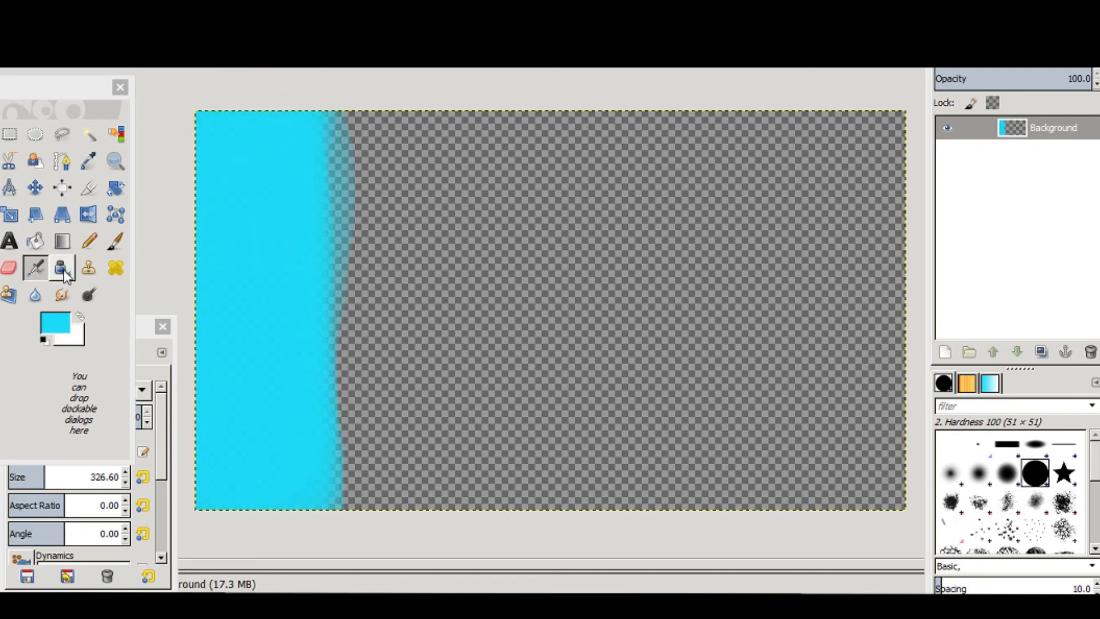
- Set the foreground colour to the lighter cyan 36e0f9 and airbrush a vertical band over the first band's right edge
left_click(57, 325)
mouse_move(120, 283)
left_mouse_down()
mouse_move(128, 295)
mouse_move(123, 277)
left_mouse_up()
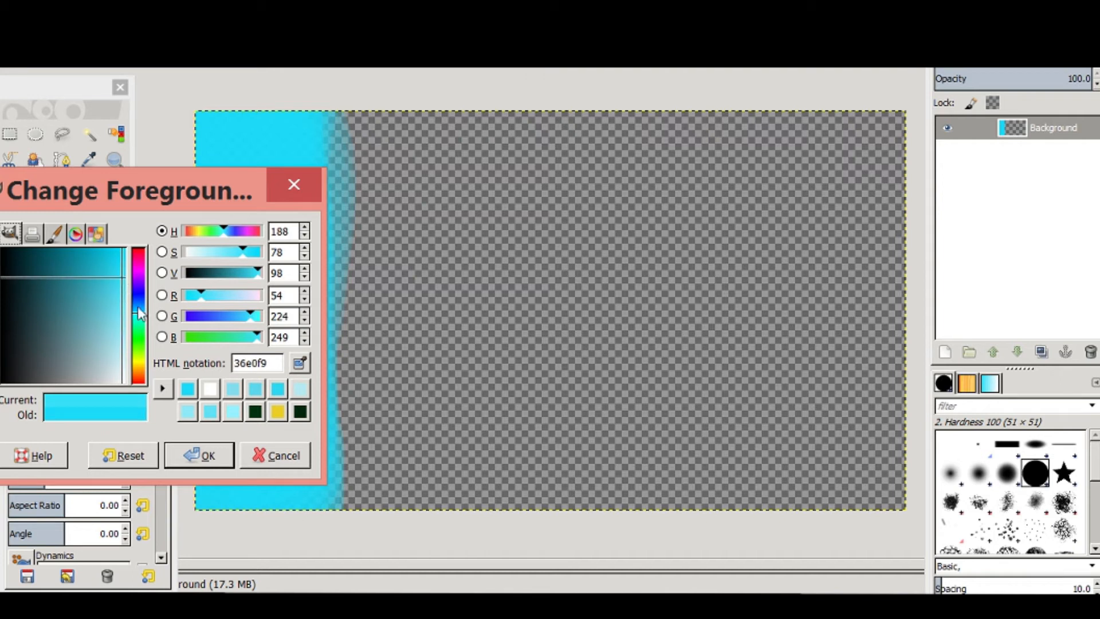
left_click(205, 458)
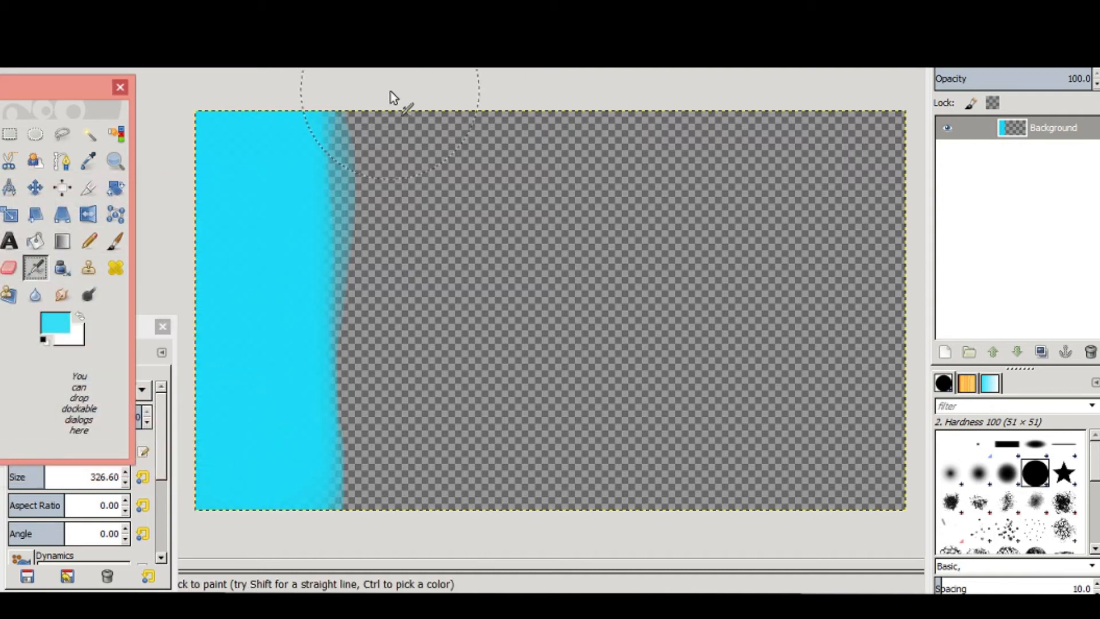
mouse_move(342, 129)
left_mouse_down()
mouse_move(358, 511)
mouse_move(336, 112)
mouse_move(350, 536)
mouse_move(363, 343)
mouse_move(355, 96)
mouse_move(334, 531)
left_mouse_up()
- Set the foreground colour to 4bdef4 and airbrush a third vertical band over the second band's right edge
left_click(55, 322)
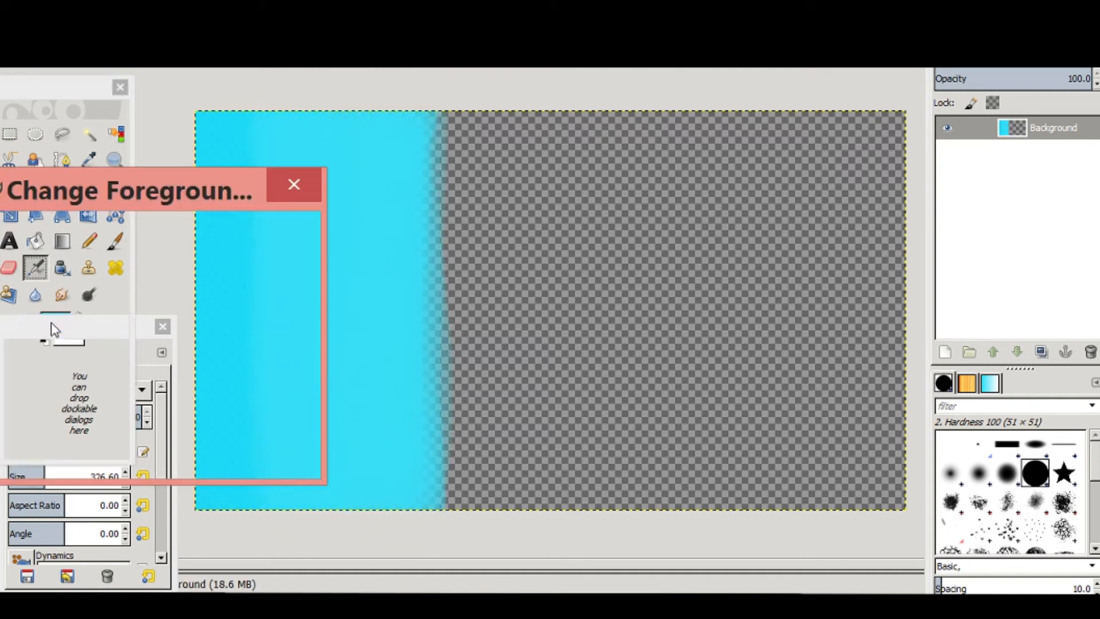
left_click(121, 290)
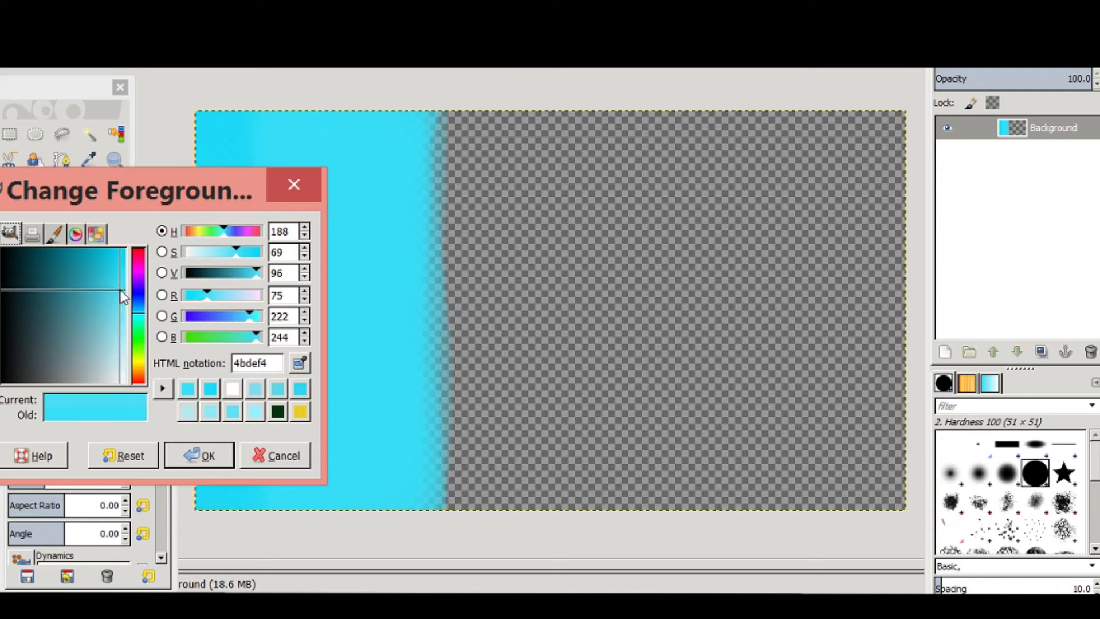
left_click(217, 457)
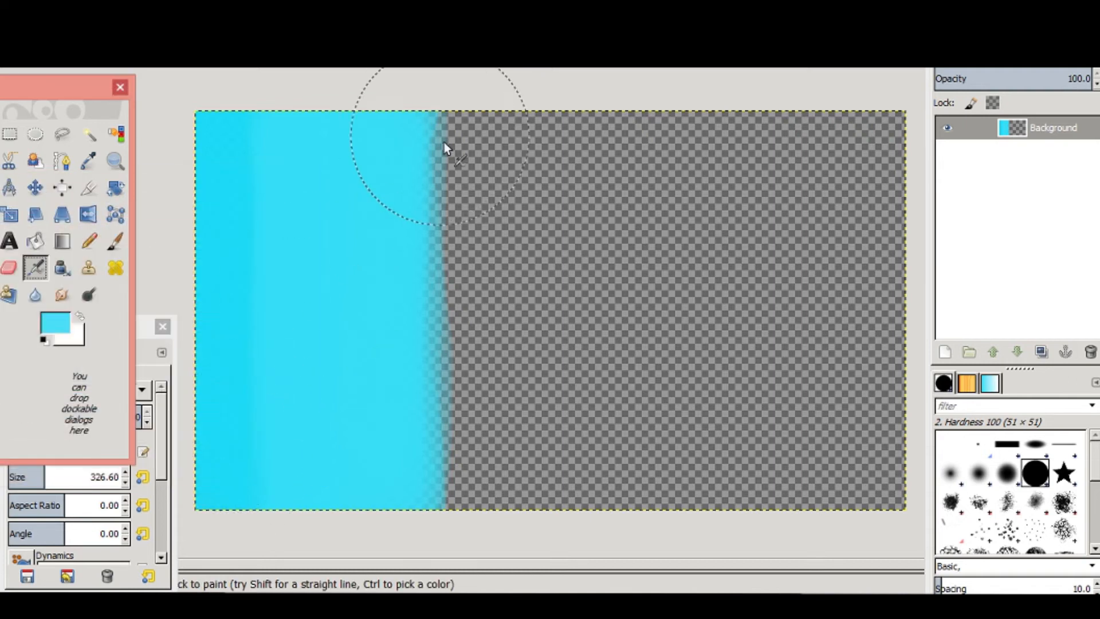
mouse_move(435, 145)
left_mouse_down()
mouse_move(437, 384)
mouse_move(451, 515)
mouse_move(422, 95)
mouse_move(441, 497)
mouse_move(435, 191)
left_mouse_up()
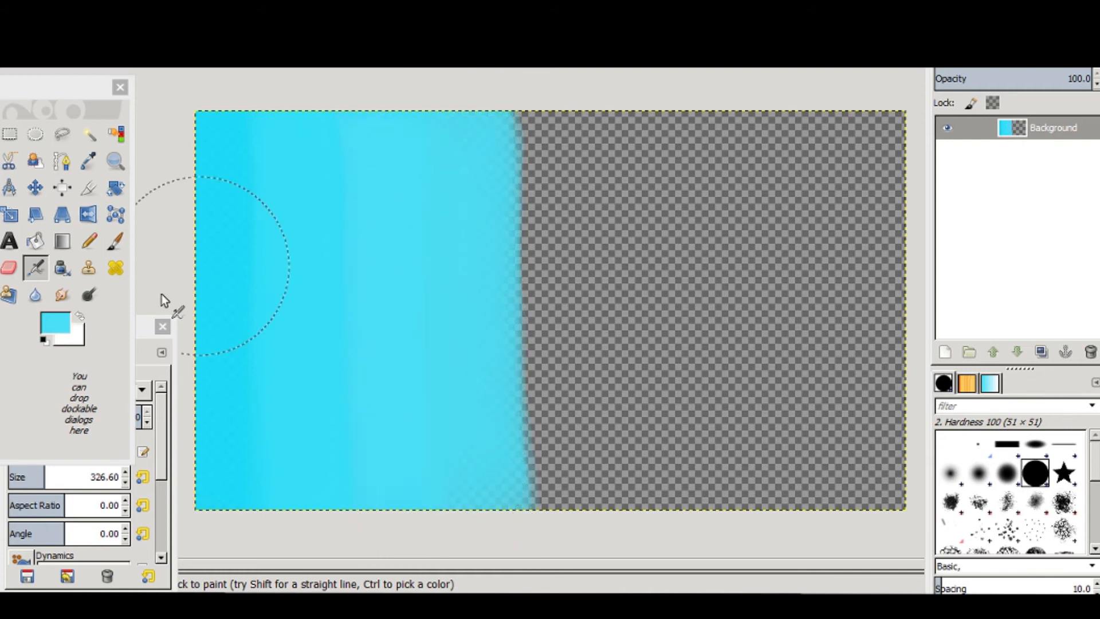
- Choose a paler, less saturated cyan as foreground and airbrush a fourth vertical band extending the blue area rightward
left_click(55, 323)
left_click_drag(119, 313, 123, 319)
left_click(173, 445)
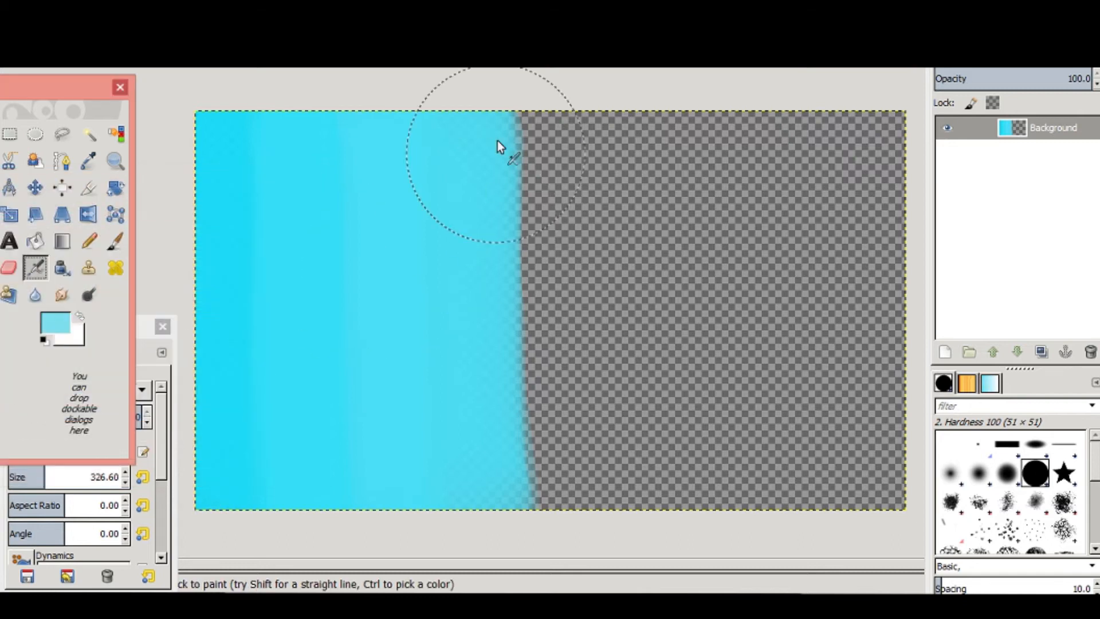
mouse_move(514, 122)
left_mouse_down()
mouse_move(528, 563)
mouse_move(516, 103)
mouse_move(523, 508)
mouse_move(510, 186)
mouse_move(541, 548)
left_mouse_up()
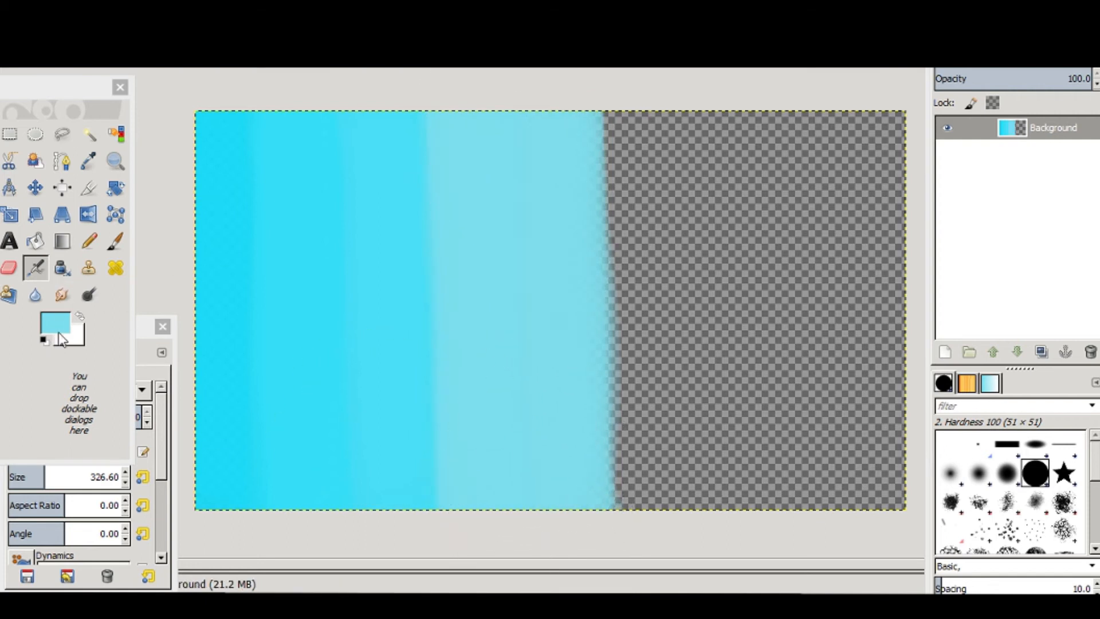
- Paint two straight top-to-bottom lines with the Paintbrush at size 171.20, giving the blue area's right side a crisp slanted edge
left_click(121, 244)
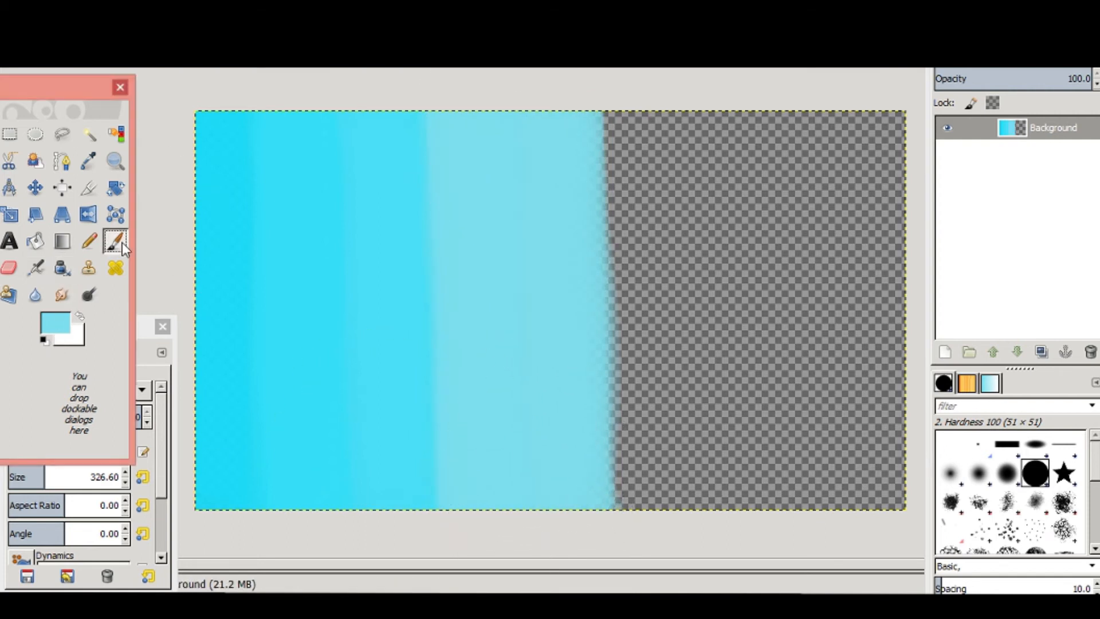
left_click(152, 329)
mouse_move(34, 484)
left_mouse_down()
mouse_move(8, 485)
mouse_move(36, 471)
mouse_move(27, 471)
left_mouse_up()
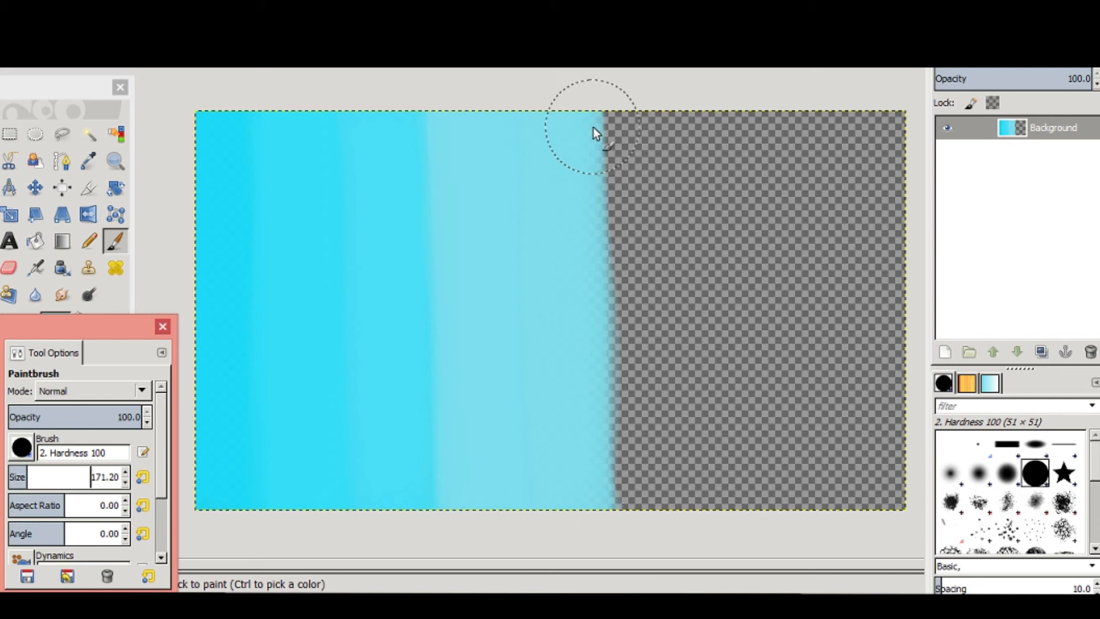
left_click(26, 478)
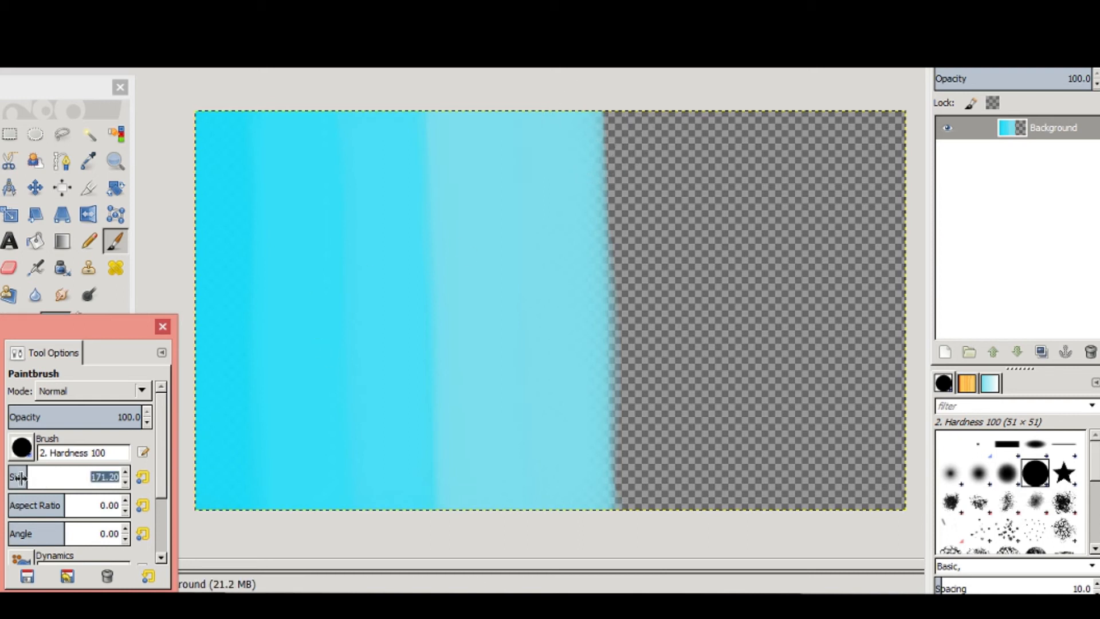
left_click(603, 128)
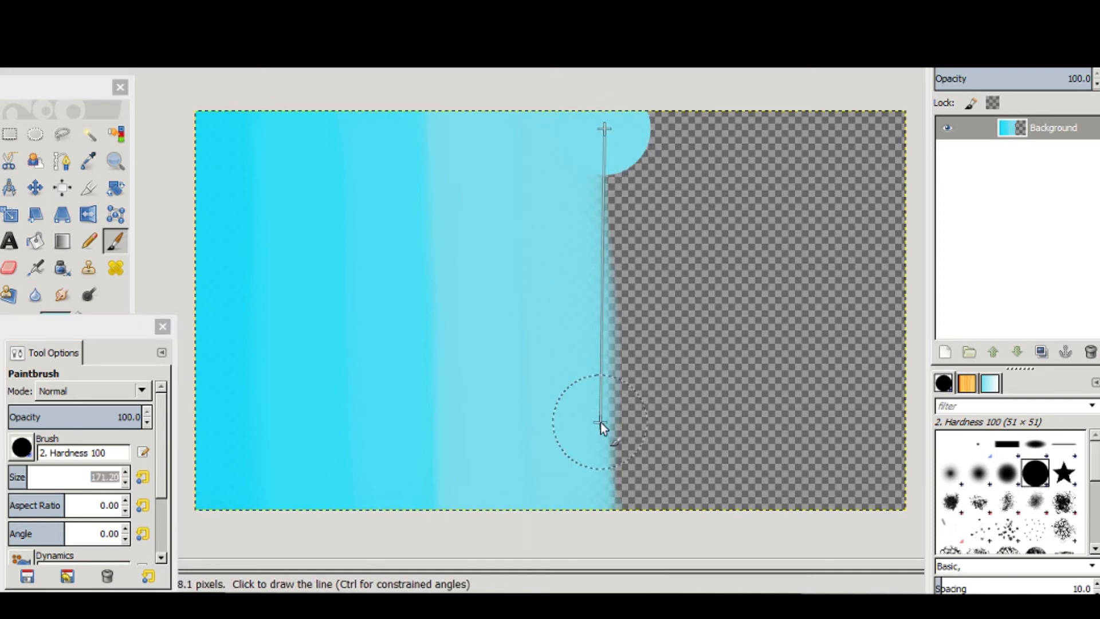
left_click(615, 500, "shift")
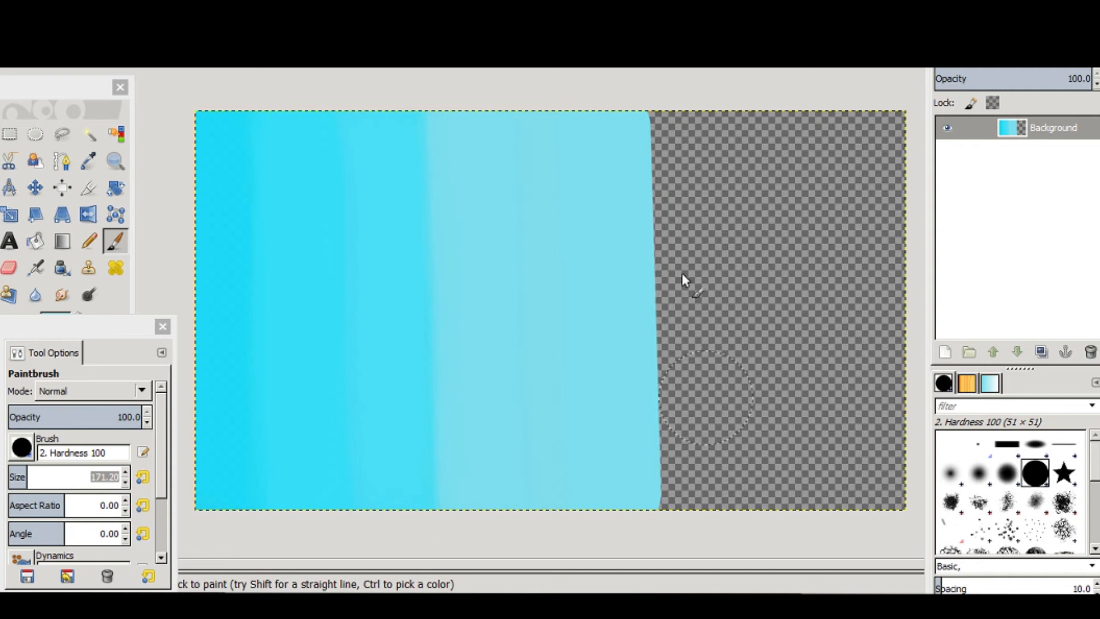
left_click(619, 120)
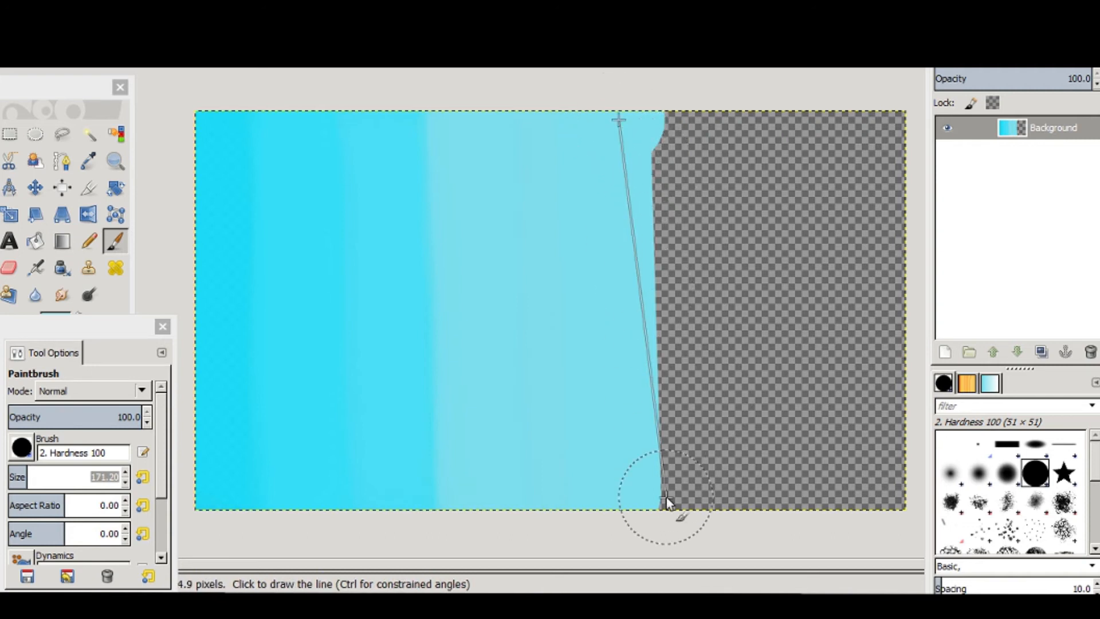
left_click(657, 512, "shift")
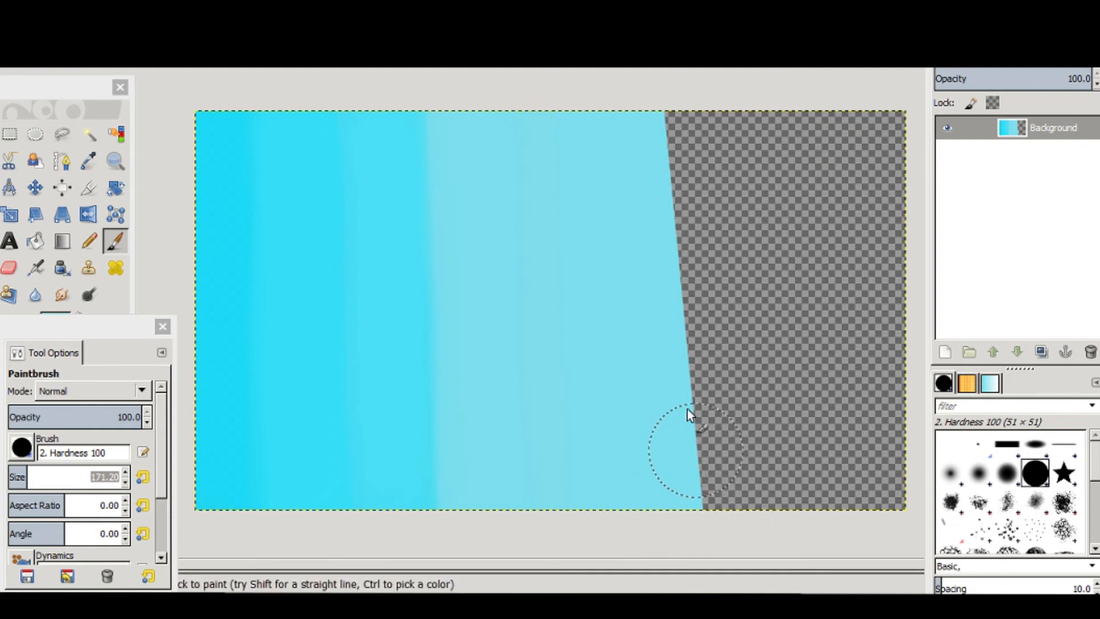
- Erase the blue area's slanted right part with straight top-to-bottom Eraser lines at size 171.20, leaving a cleaner, nearly vertical edge
left_click(9, 267)
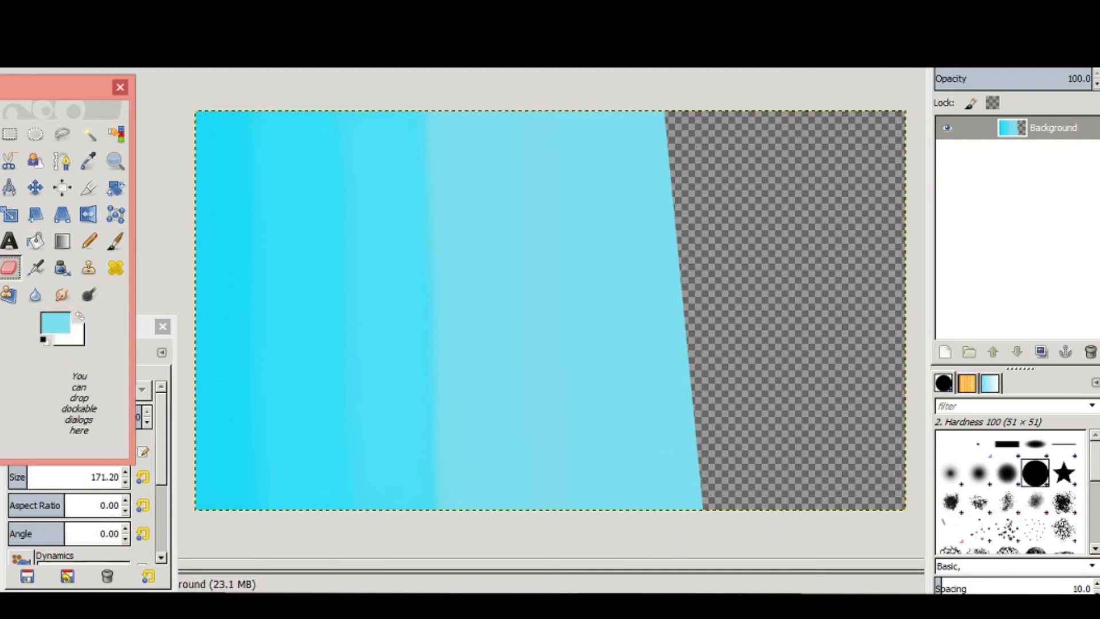
left_click(602, 105)
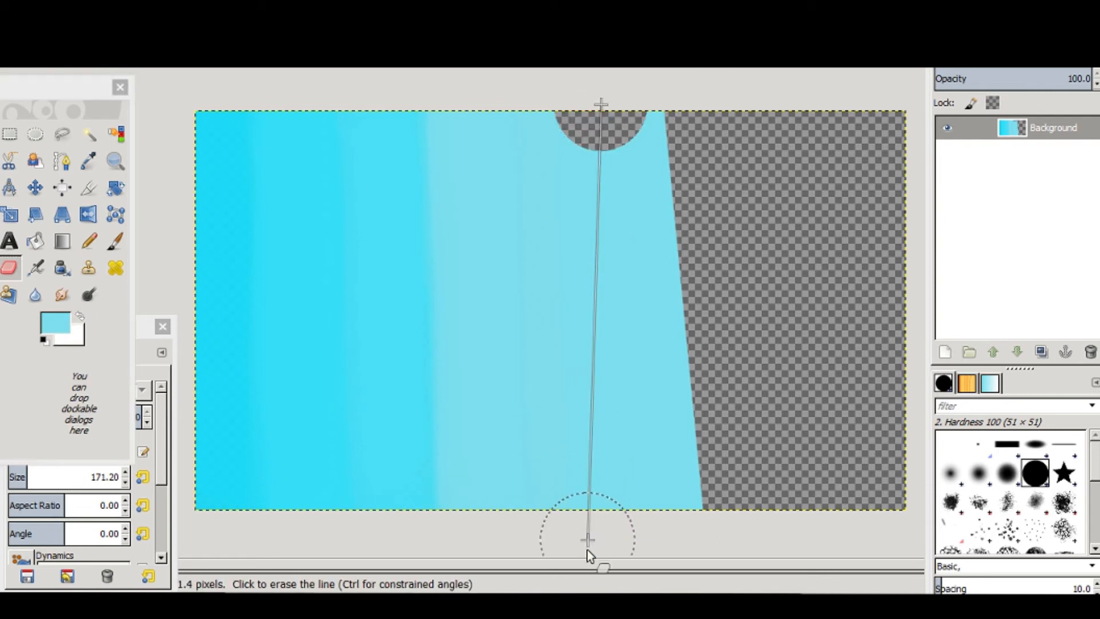
left_click(588, 524, "shift")
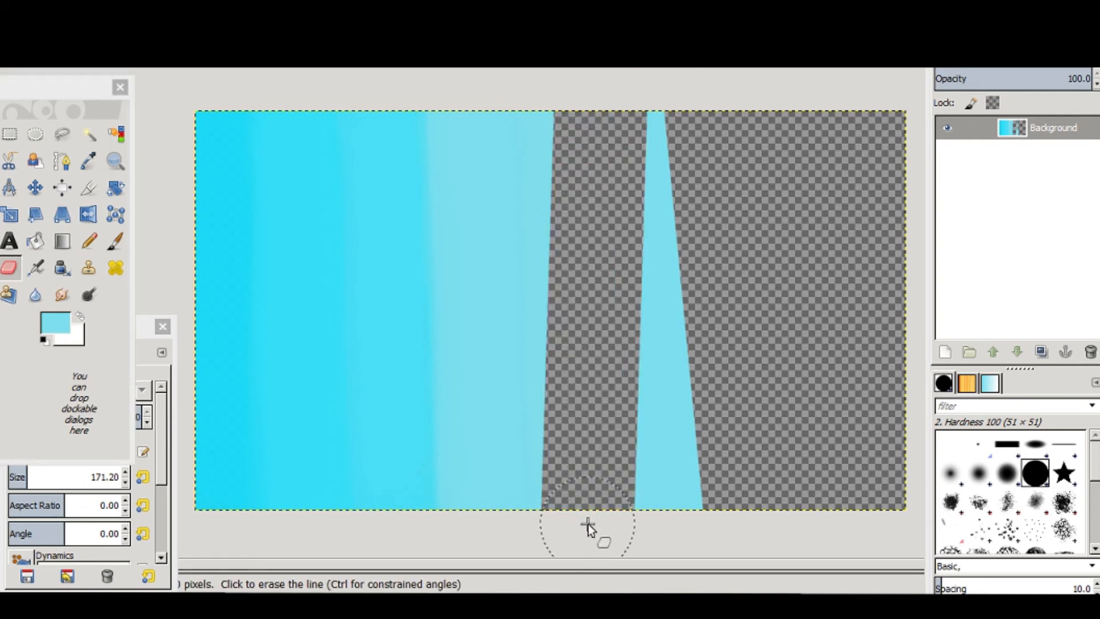
left_click(649, 101, "shift")
left_click(673, 531, "shift")
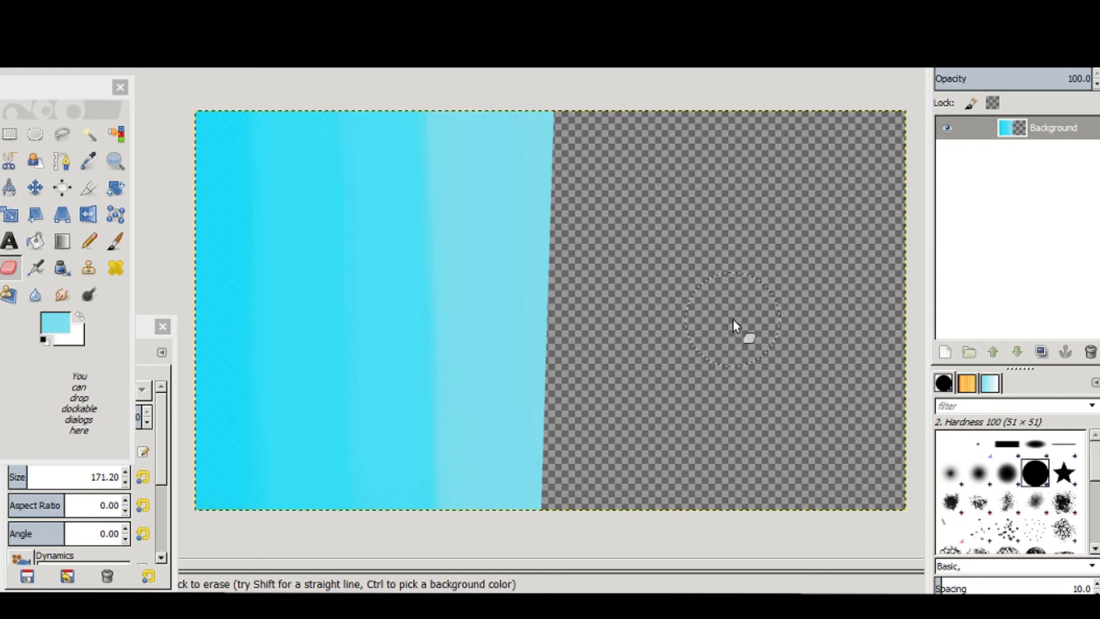
- Draw a text box about 556 × 166 px across the upper blue area and set its font size to 127 px
left_click(9, 240)
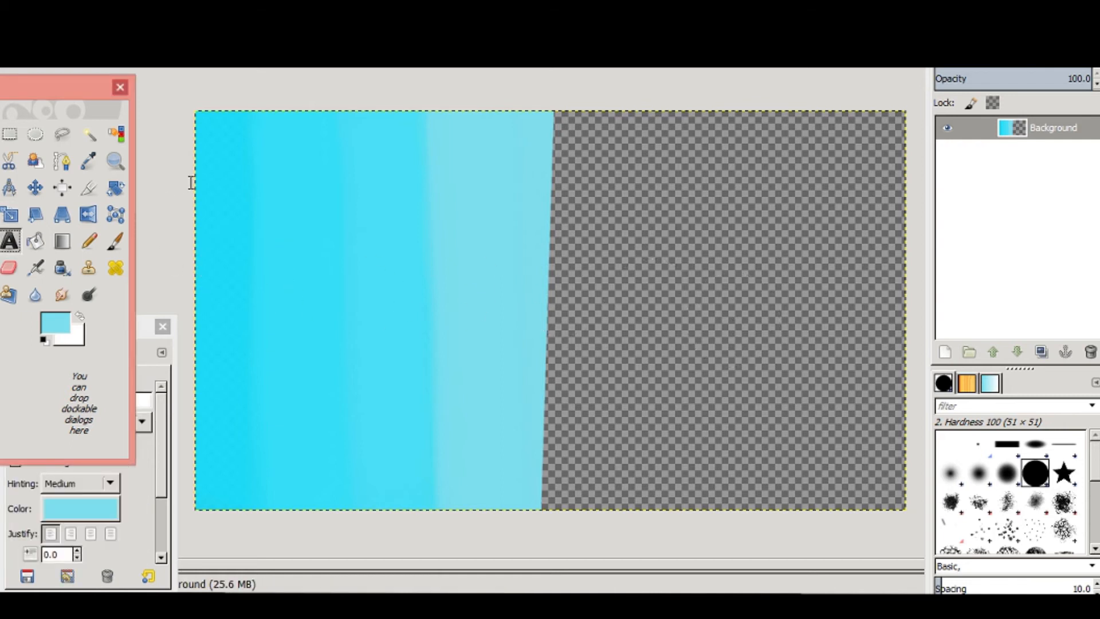
left_click_drag(225, 139, 531, 231)
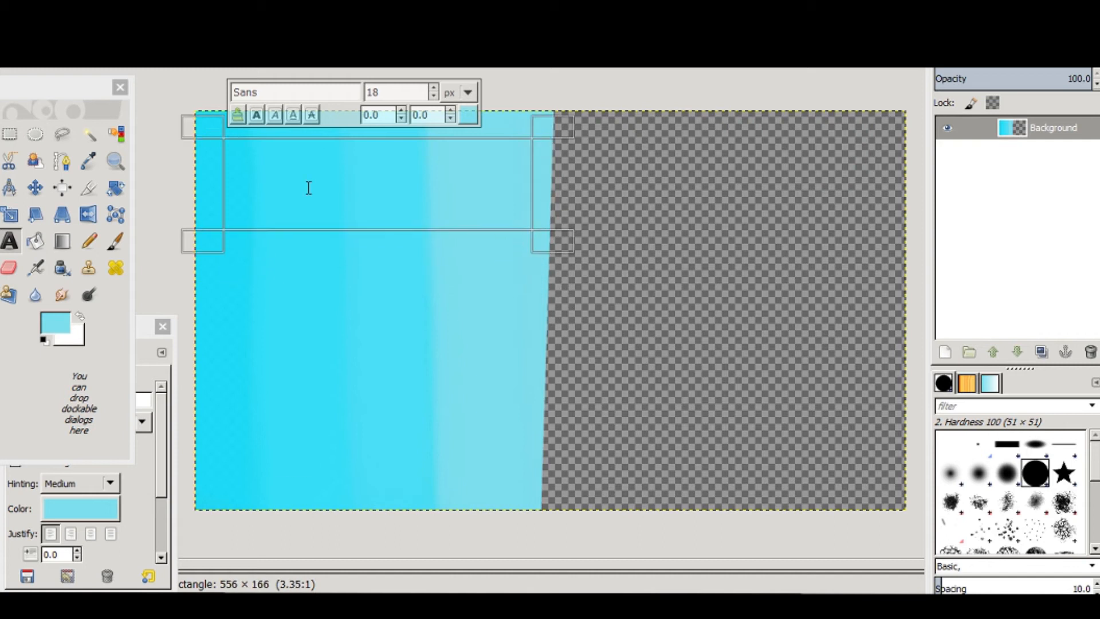
left_click(435, 87)
left_click(435, 88)
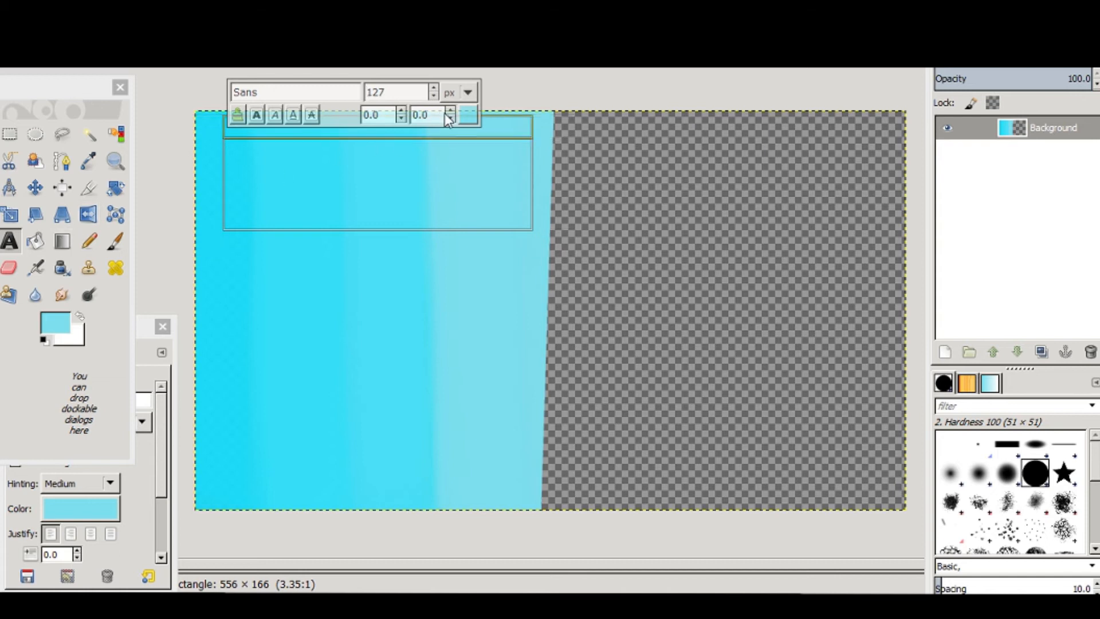
- Set the text colour to white and enter "USING:" in the text box
left_click(468, 115)
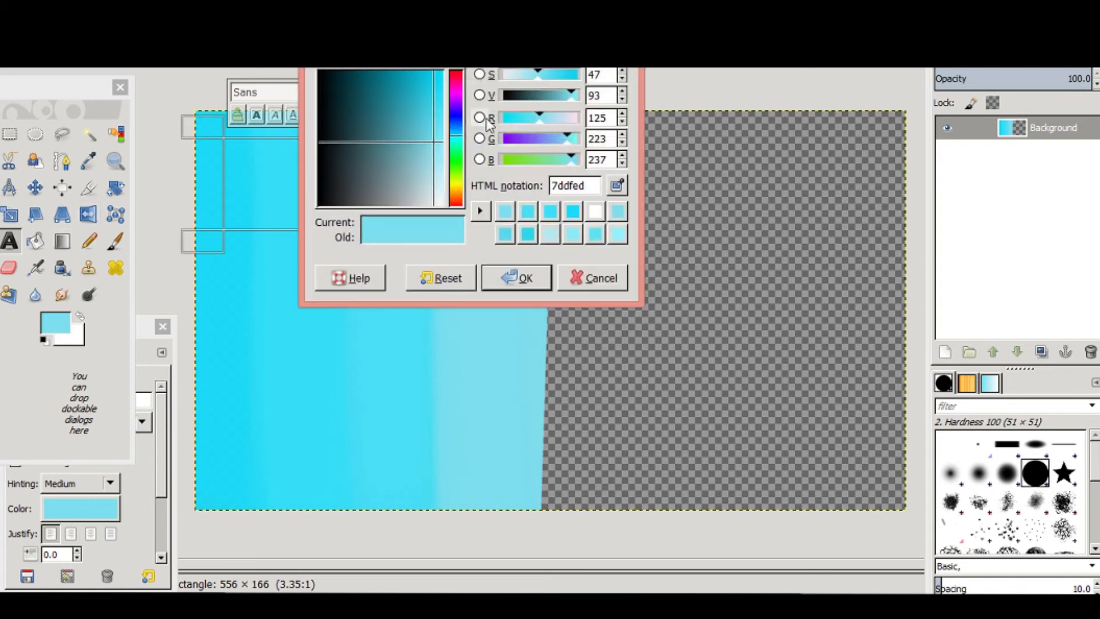
left_click(595, 211)
left_click(518, 278)
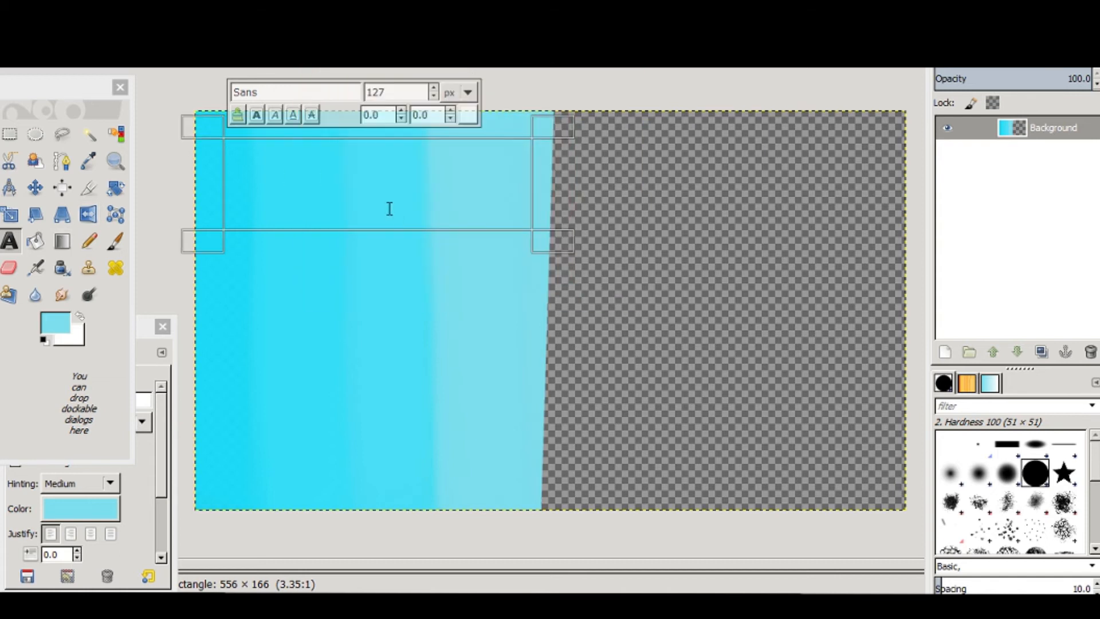
type("U")
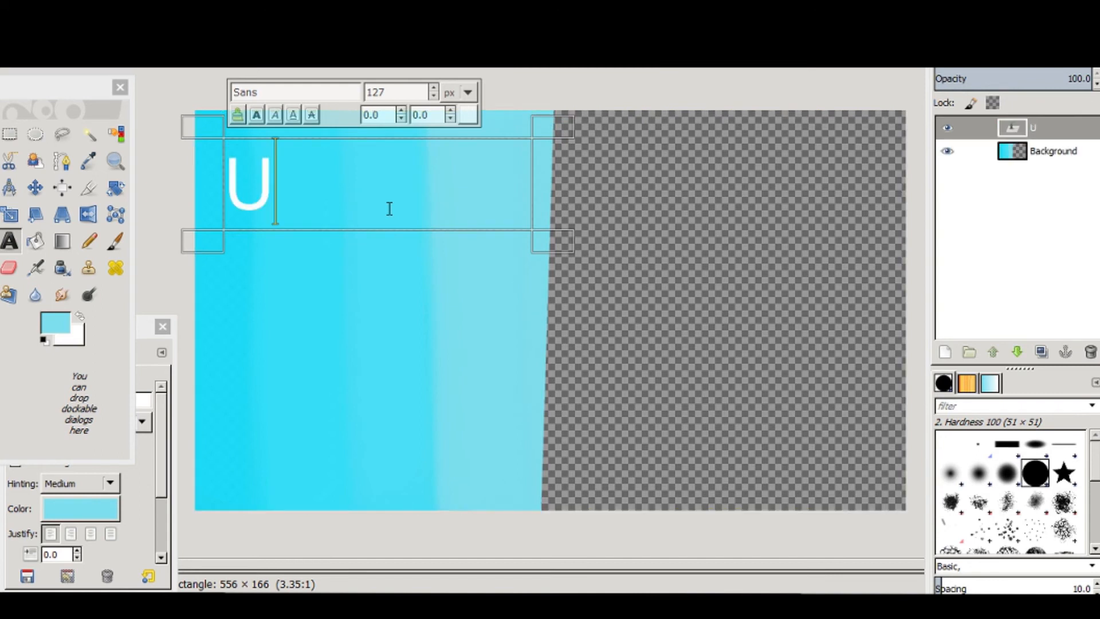
type("SING")
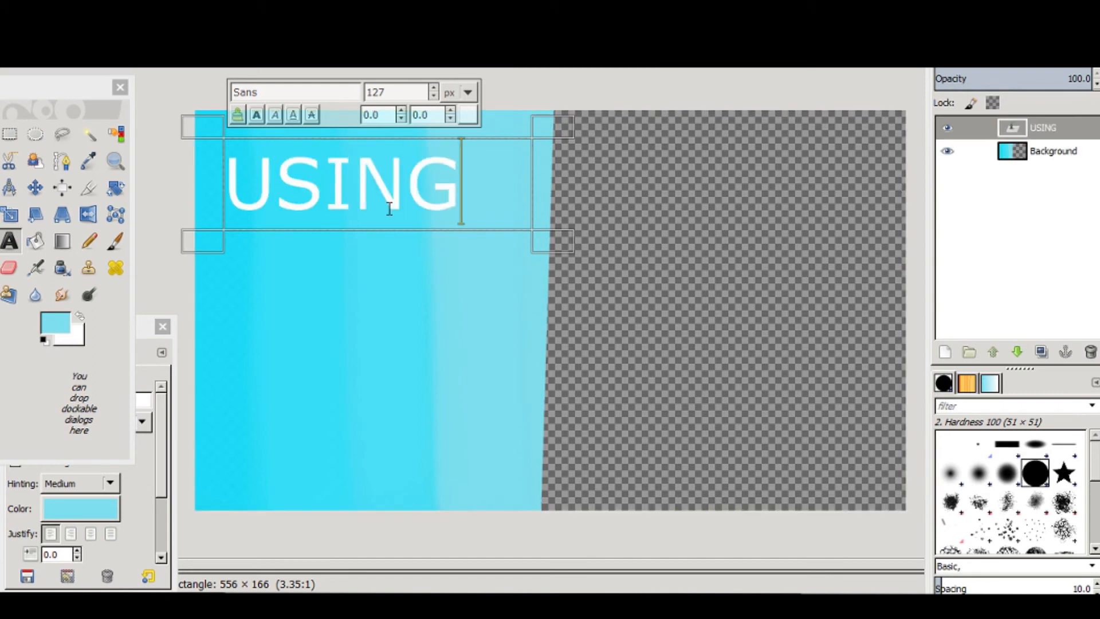
type(":")
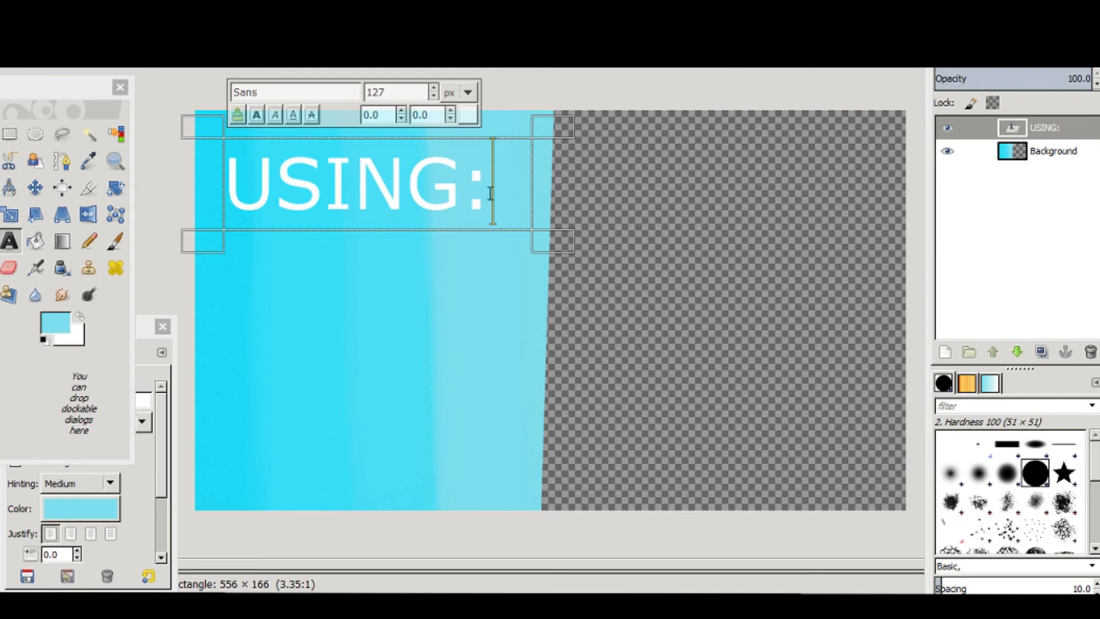
- Set the "USING:" text to 75 px and shrink its text box to about 297 × 101 px
left_click_drag(491, 193, 241, 196)
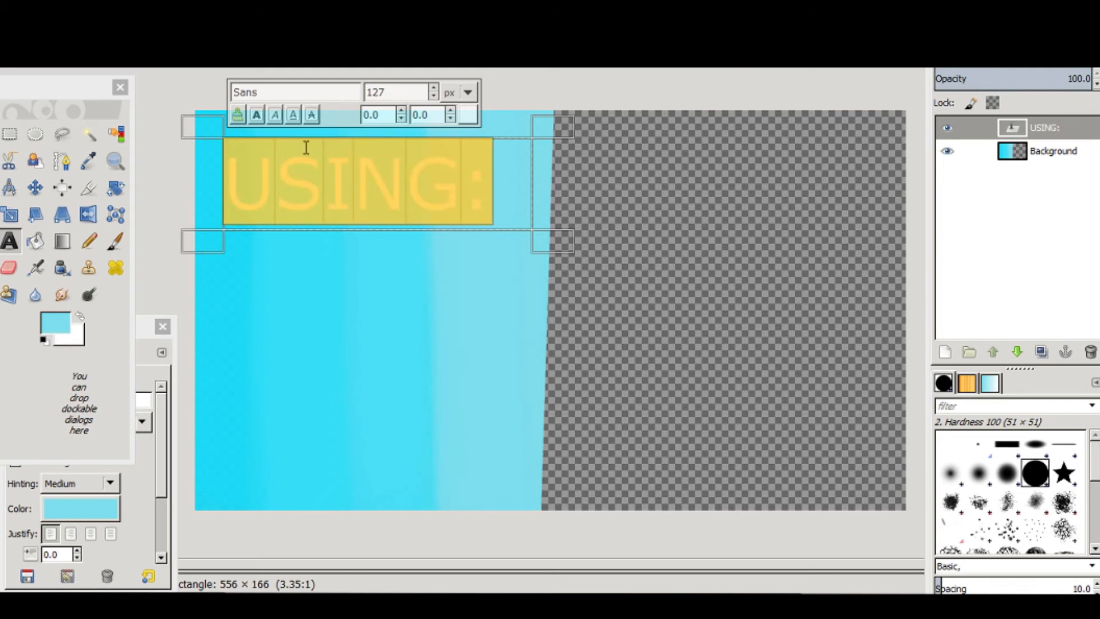
left_click_drag(434, 97, 431, 87)
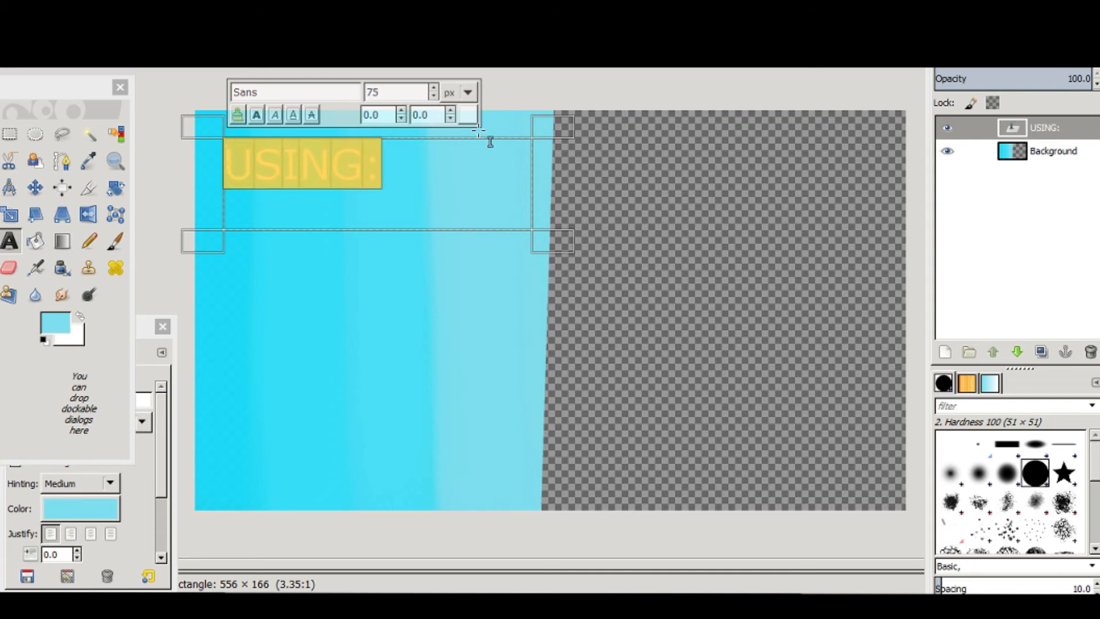
left_click_drag(559, 256, 413, 221)
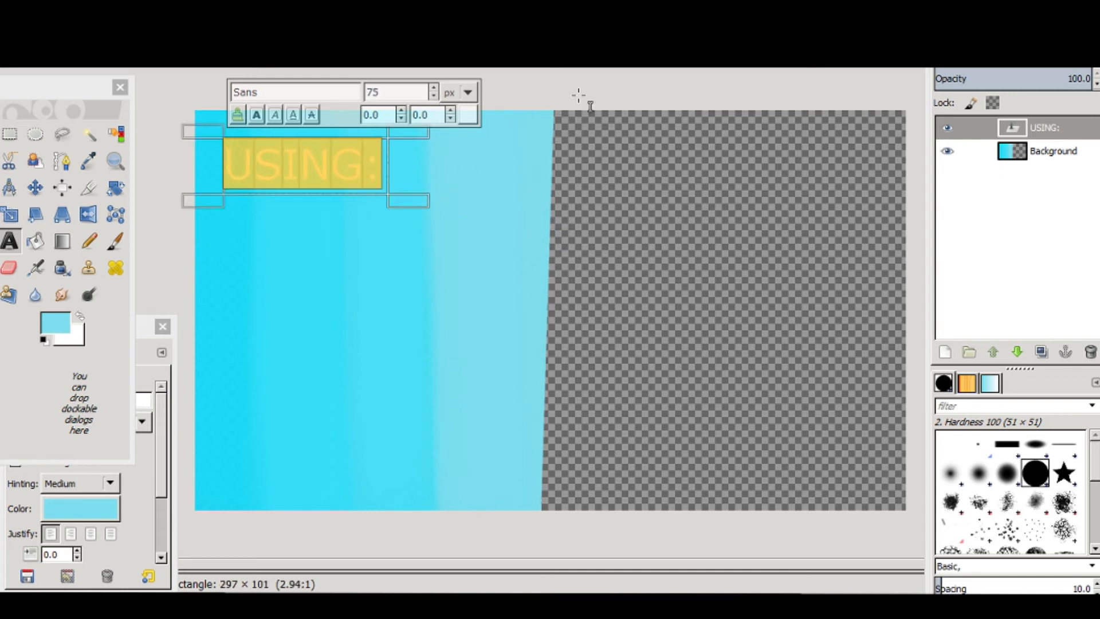
left_click(593, 106)
left_click(456, 93)
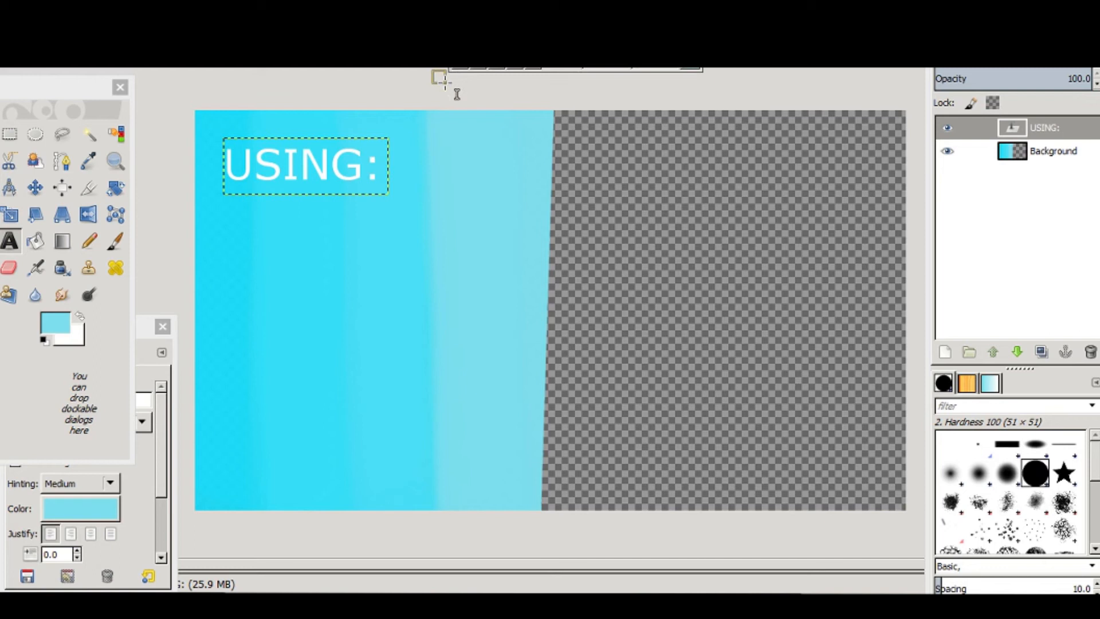
- Add express-96.png as a new layer and move the triangular logo beside the "USING:" text
left_click(1026, 229)
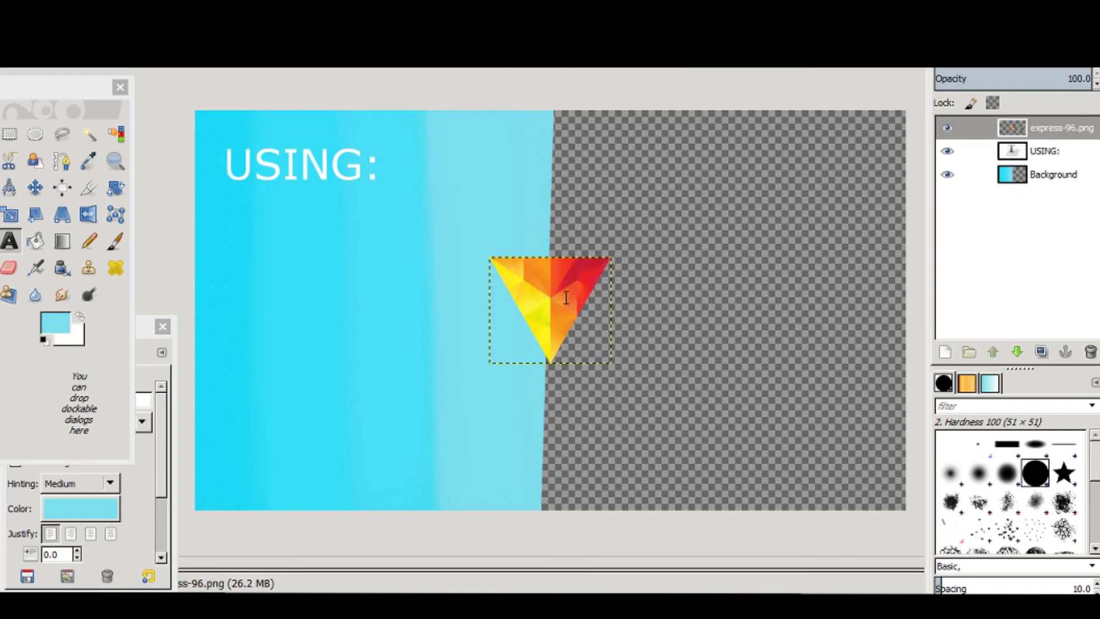
left_click(34, 194)
left_click_drag(545, 308, 436, 171)
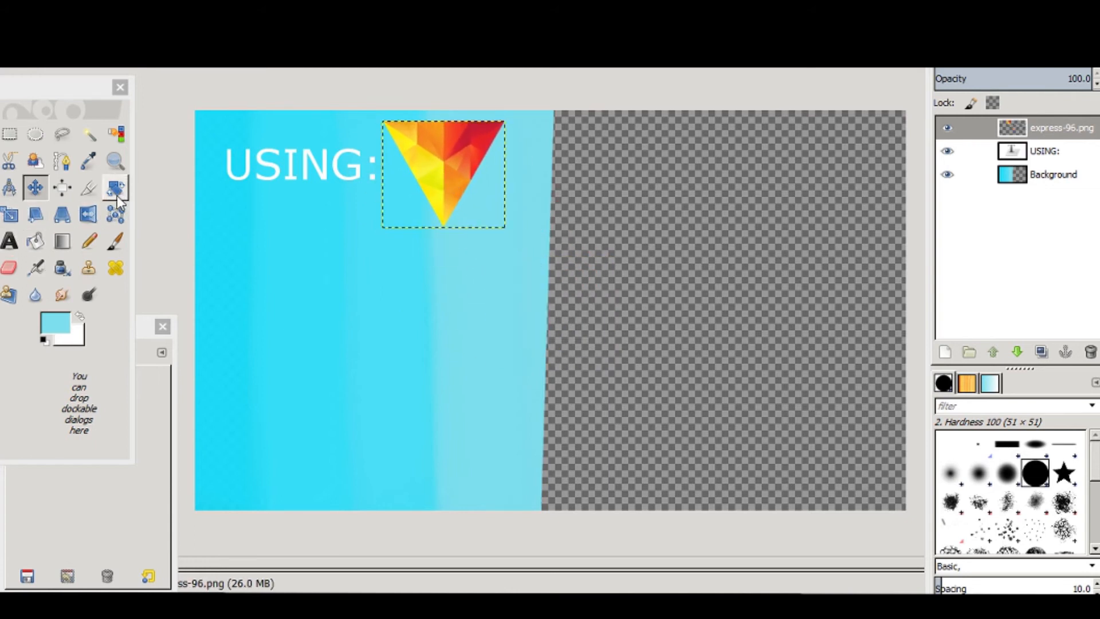
- Scale the express-96.png logo layer down to about 124 × 98 px
left_click(10, 214)
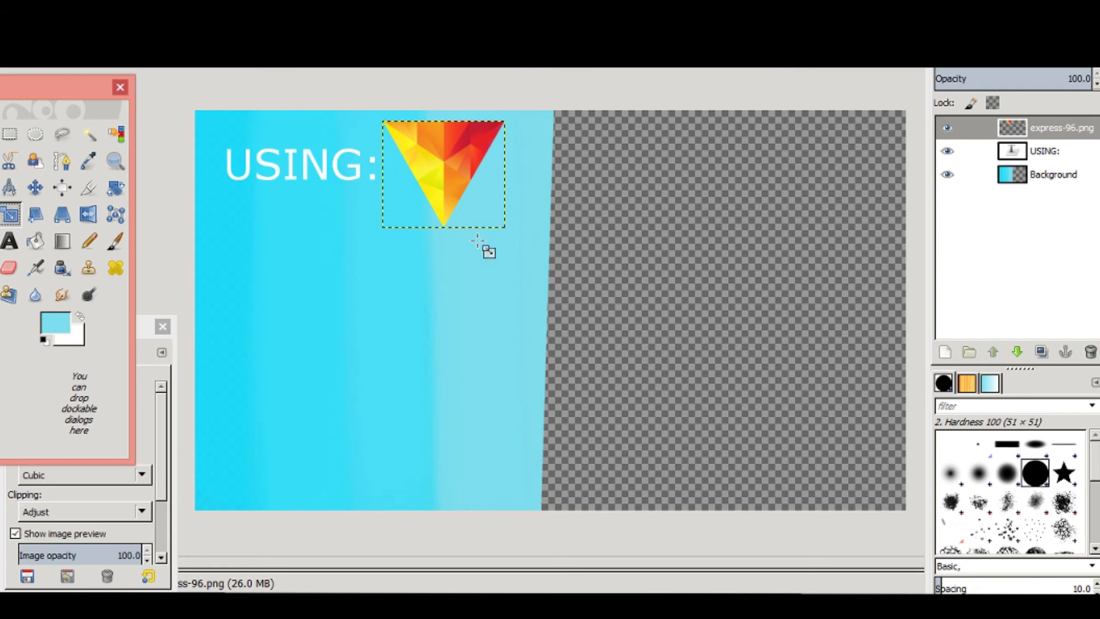
left_click(516, 241)
left_click_drag(490, 223, 462, 187)
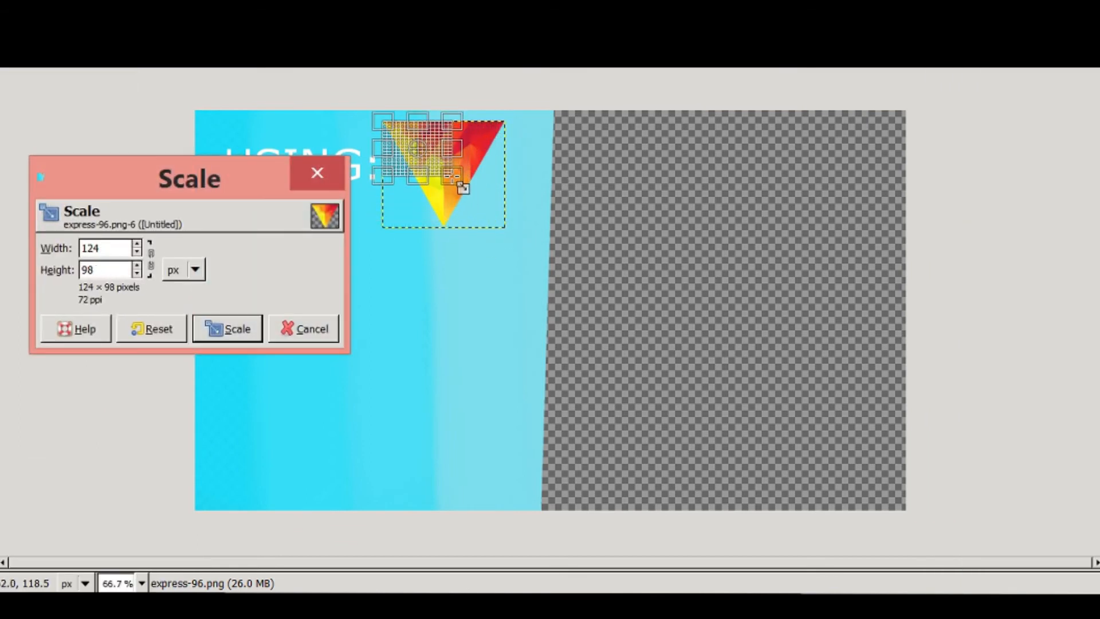
left_click(238, 328)
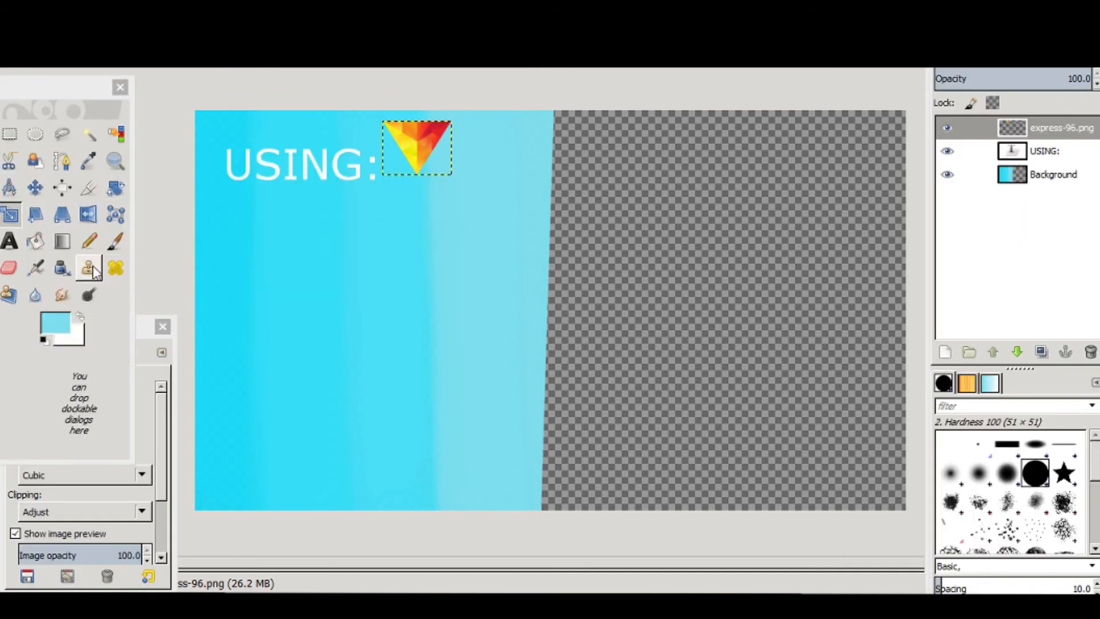
- Move the scaled logo down, directly after the colon of "USING:", and make the Background layer active
left_click(36, 187)
left_click_drag(436, 167, 406, 179)
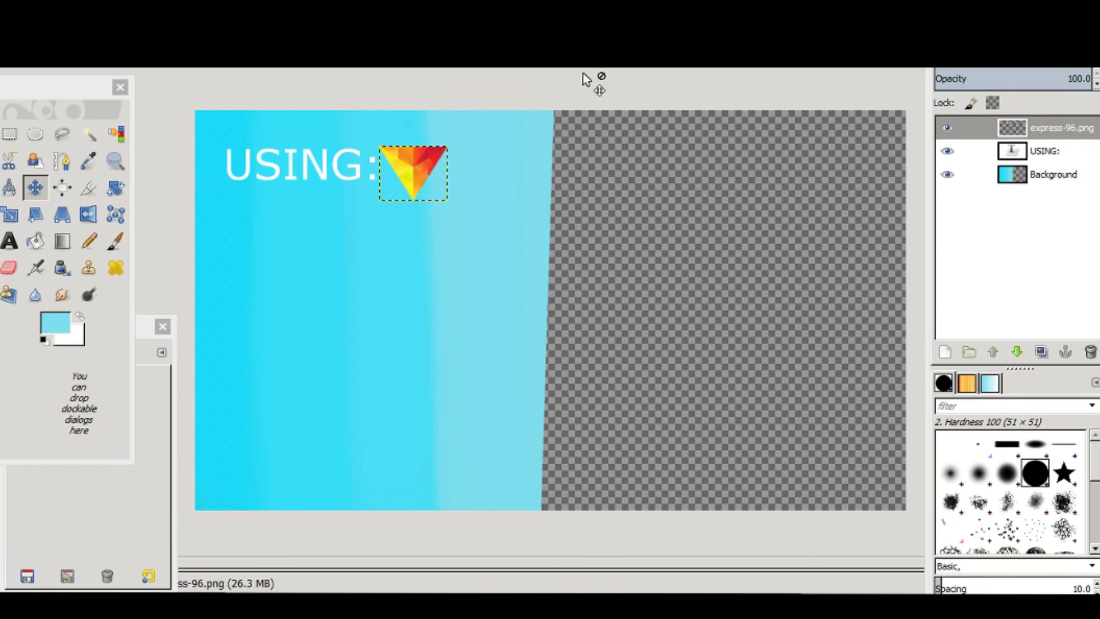
left_click(1054, 174)
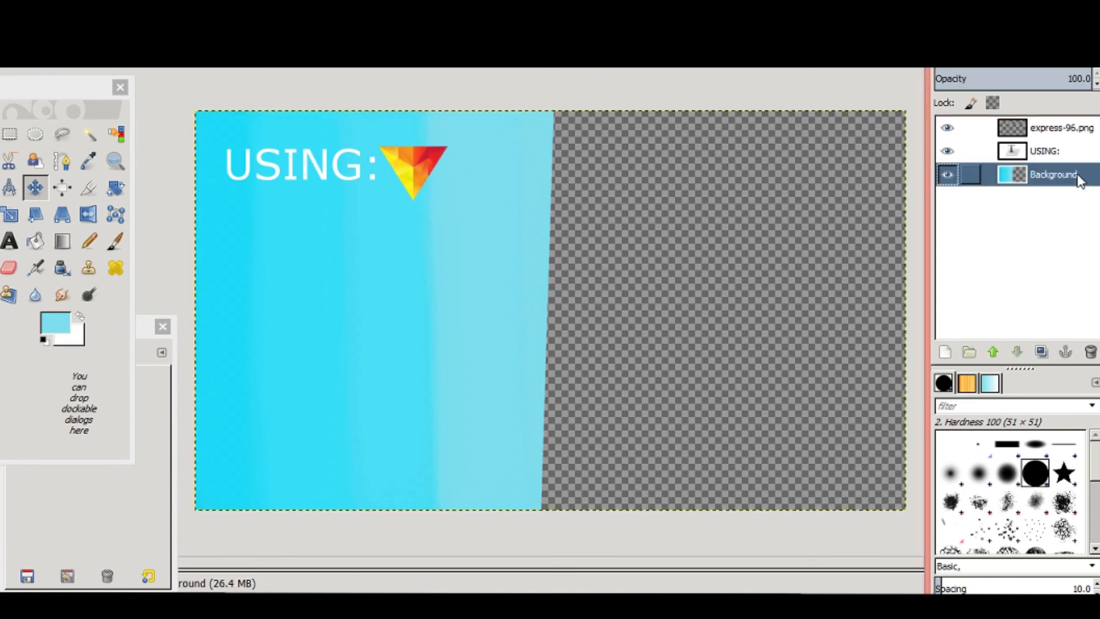